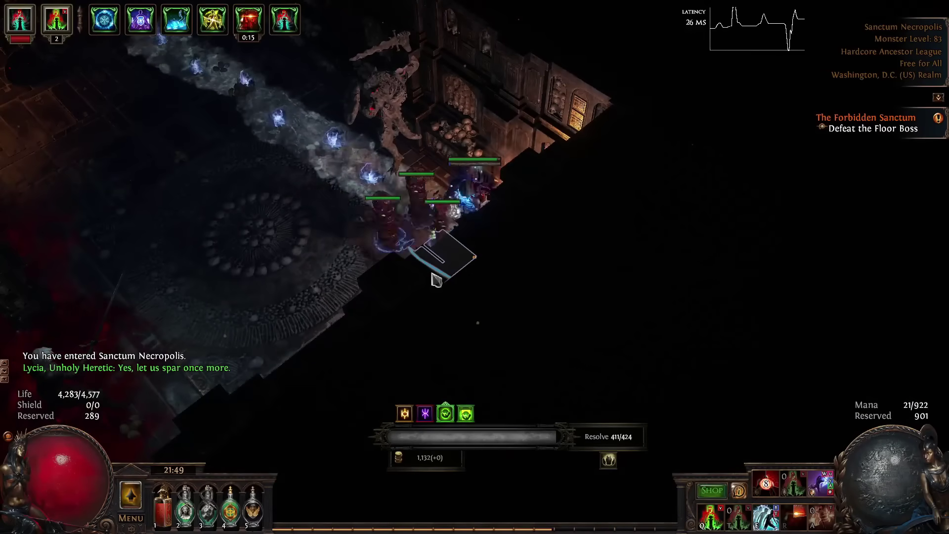
- Fight through Lycia, Unholy Heretic's adds and close in on her in the Sanctum arena
right_click(434, 271)
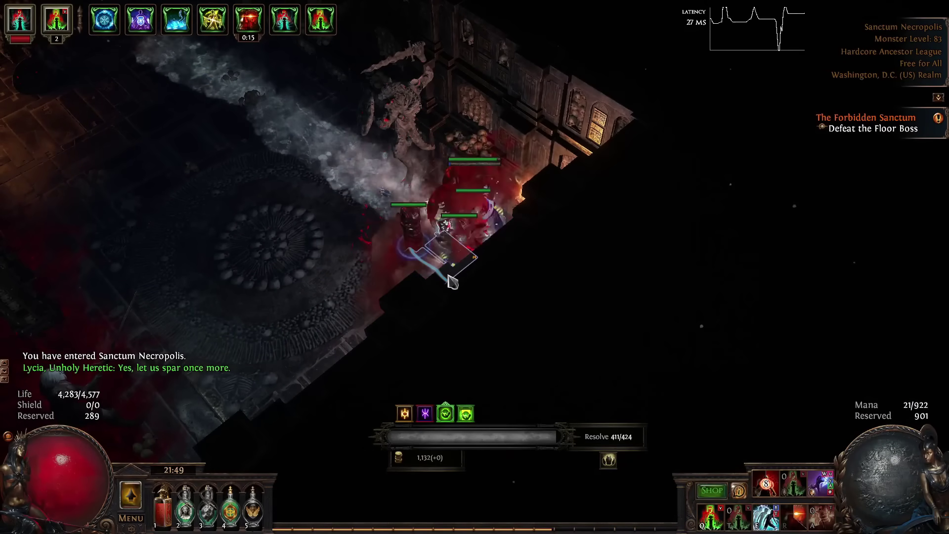
left_click_drag(452, 281, 523, 173)
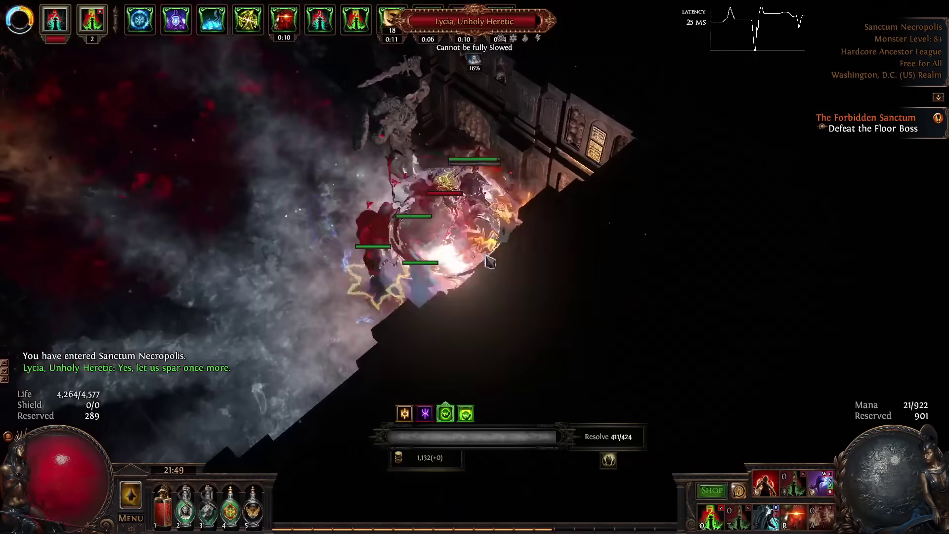
left_click_drag(548, 238, 541, 172)
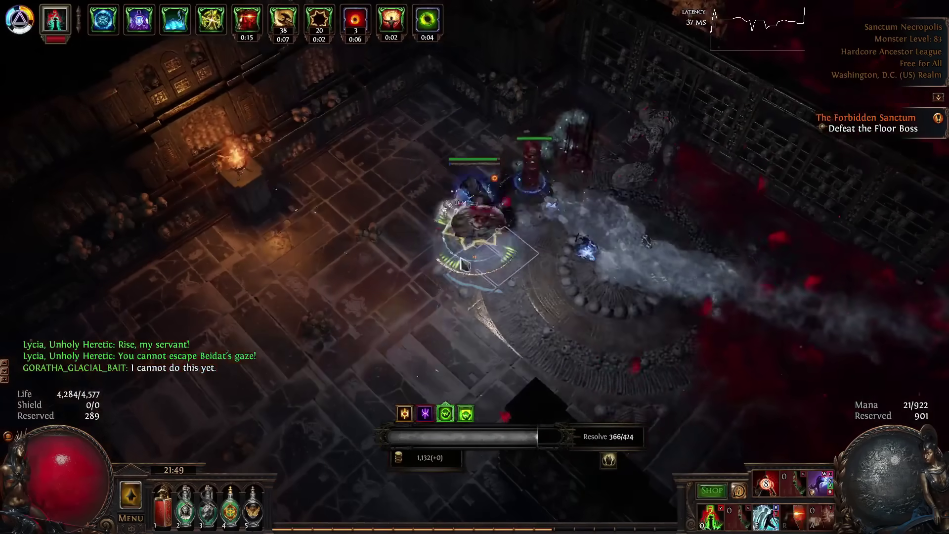
left_click_drag(399, 278, 537, 266)
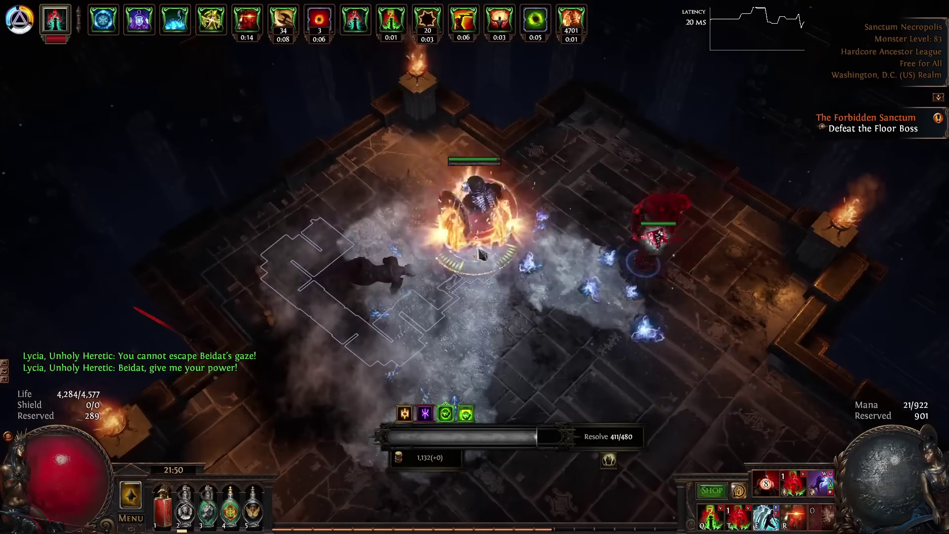
- Defeat Lycia, Herald of the Scourge, pick up the Tome Relic and check it in the inventory
key("i")
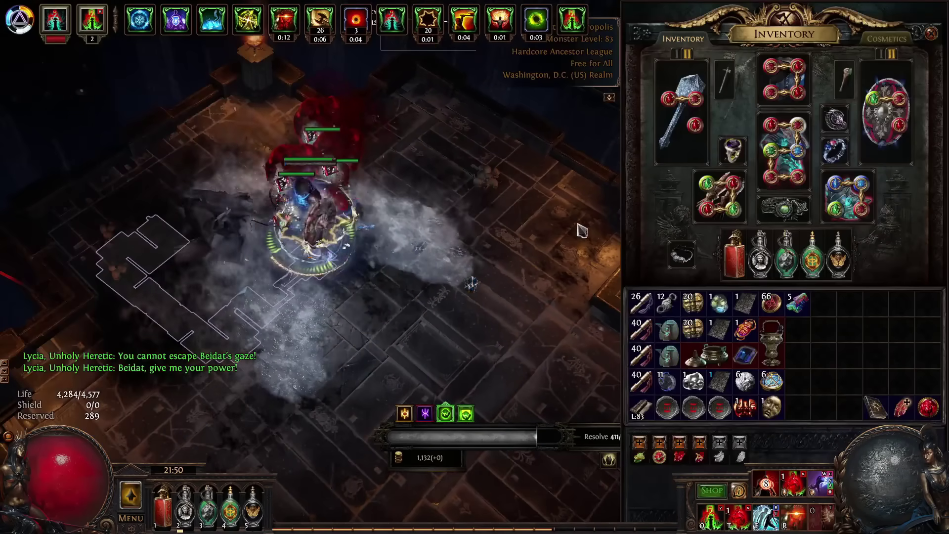
key("i")
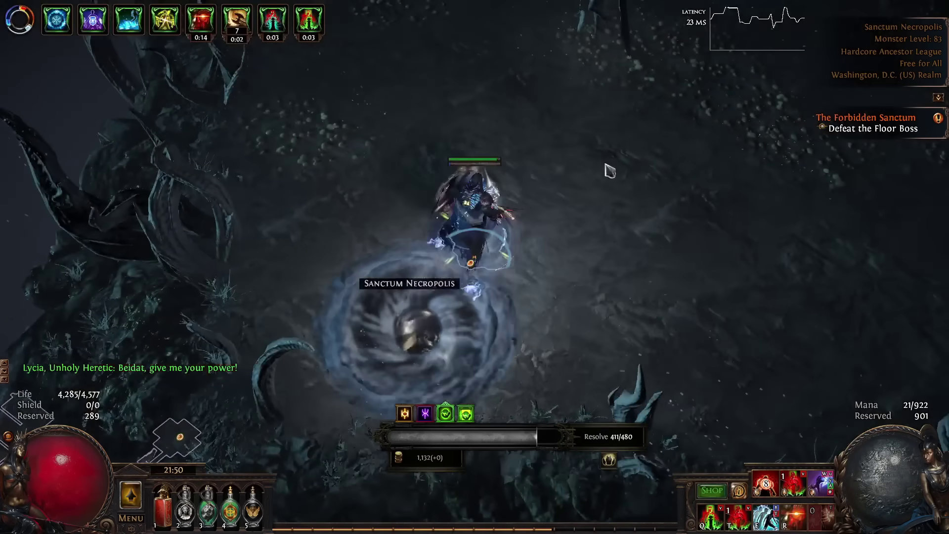
left_click(502, 132)
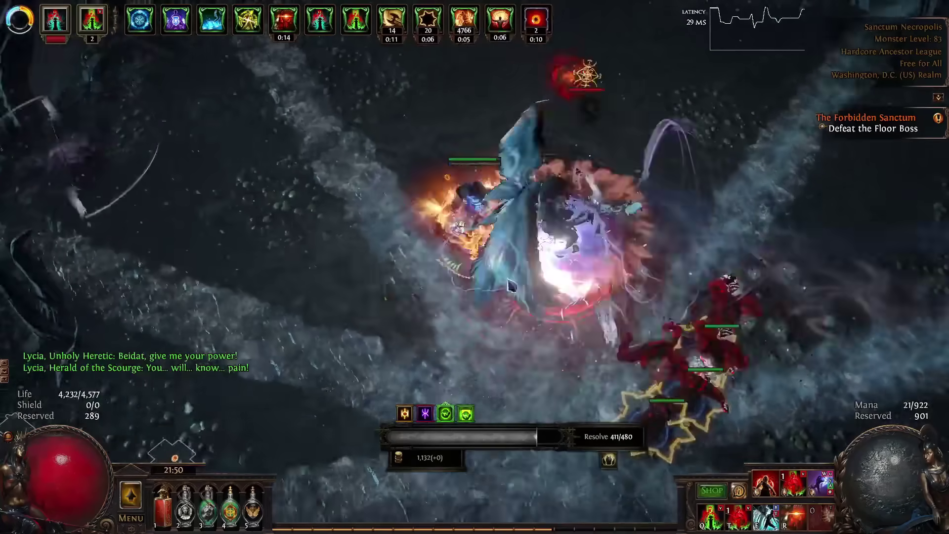
left_click(482, 149)
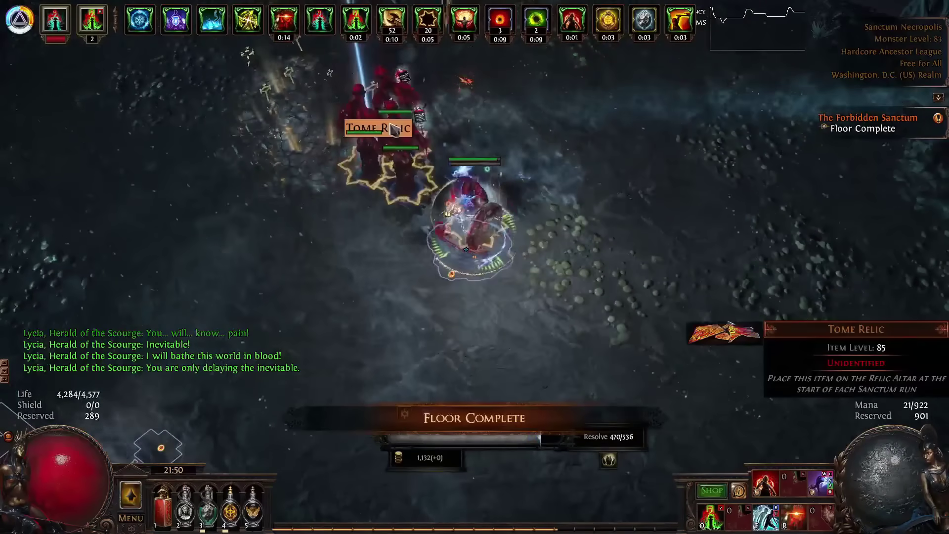
left_click(378, 128)
key("i")
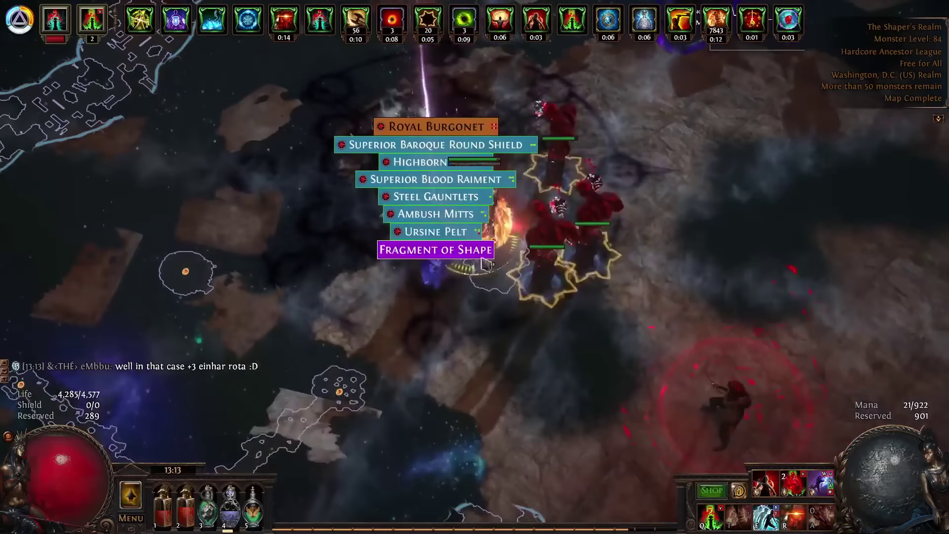
- Grab the dropped loot and clear the enemy pack near the portal
left_click(436, 250)
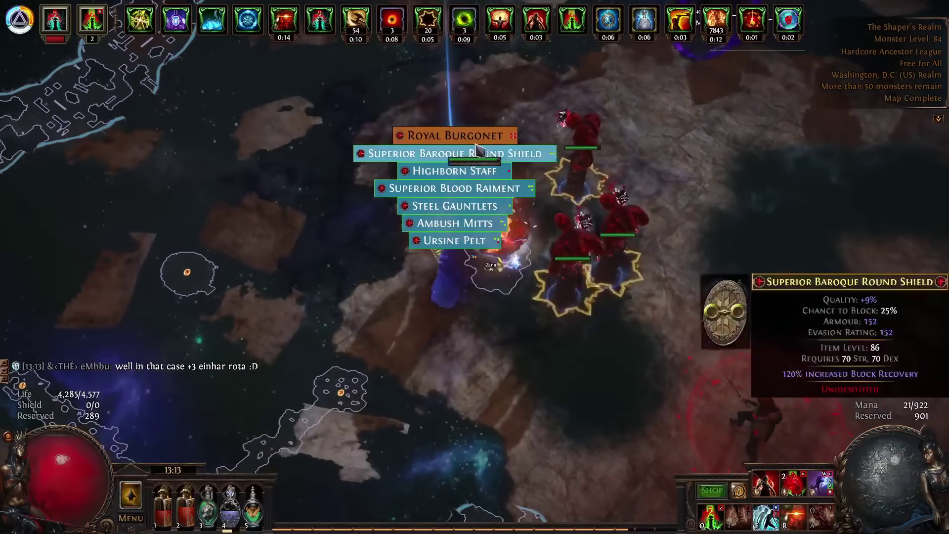
left_click(441, 130)
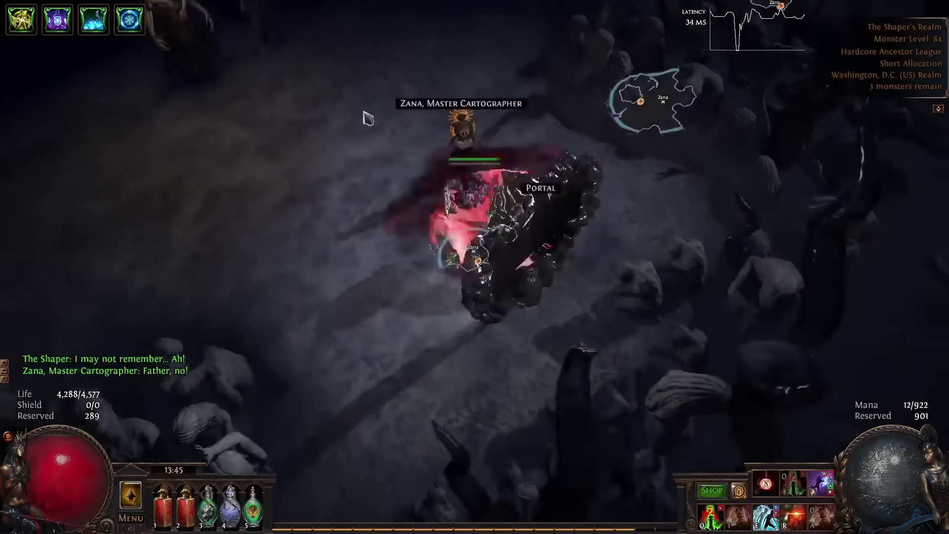
left_click(368, 117)
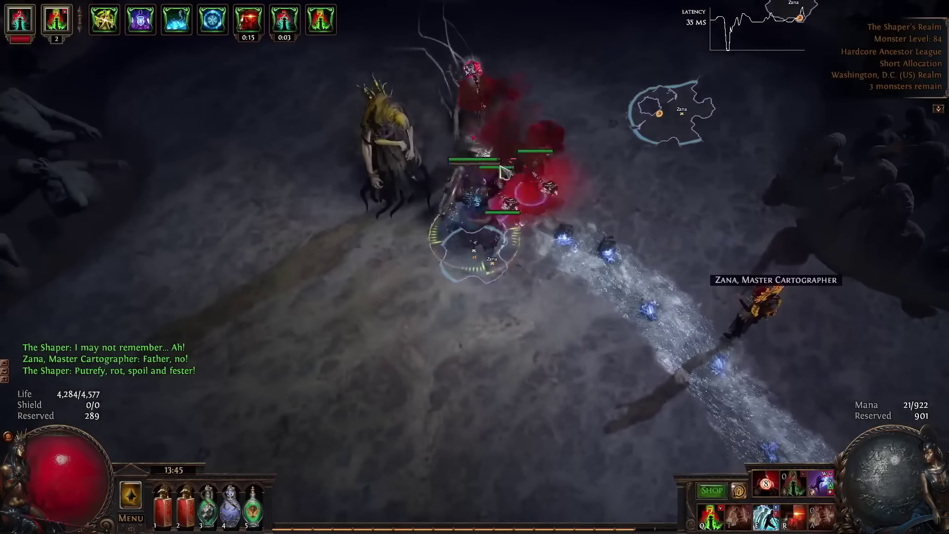
left_click(503, 172)
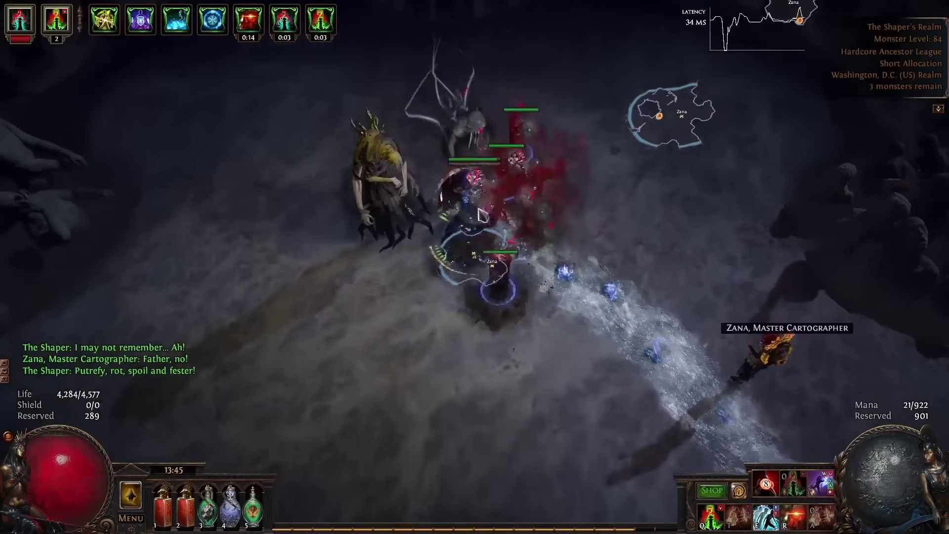
left_click(489, 235)
left_click(451, 206)
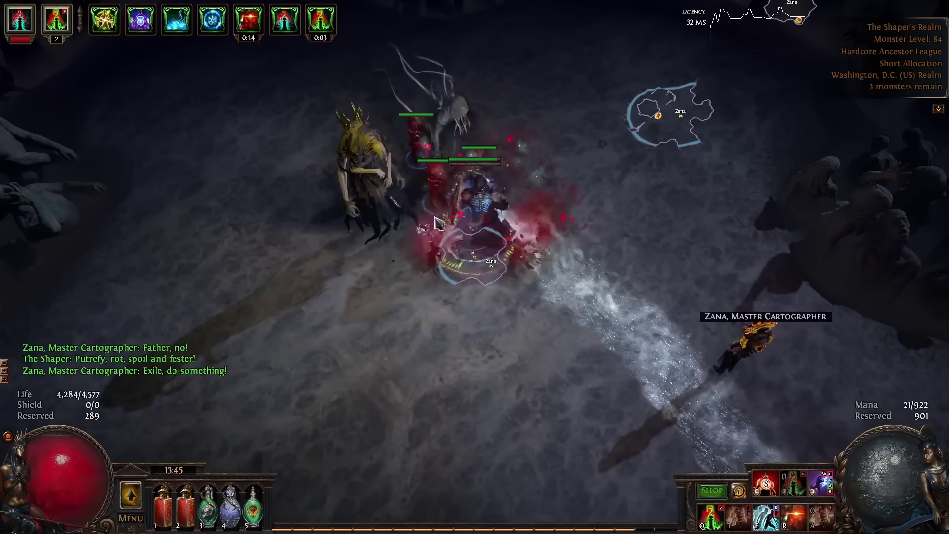
- Attack the Shaper
left_click(521, 175)
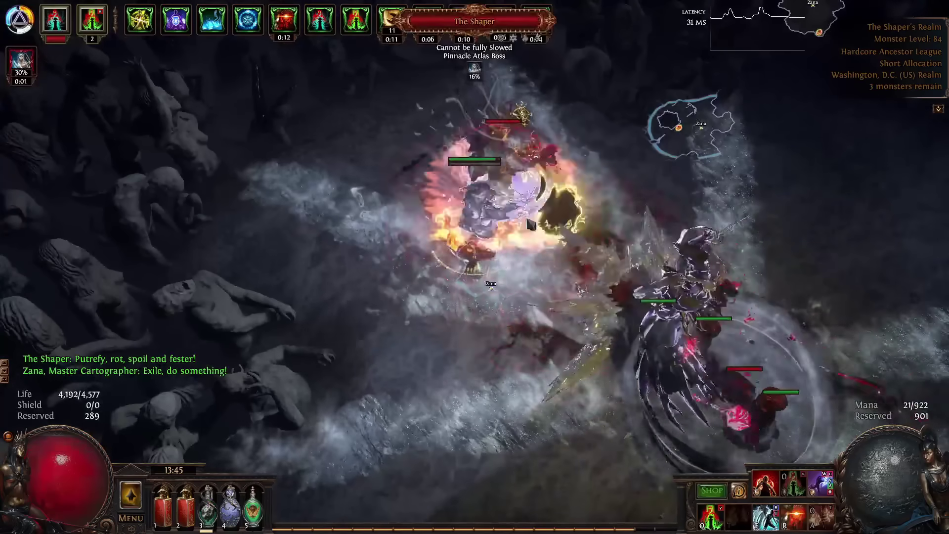
left_click(530, 223)
left_click(533, 215)
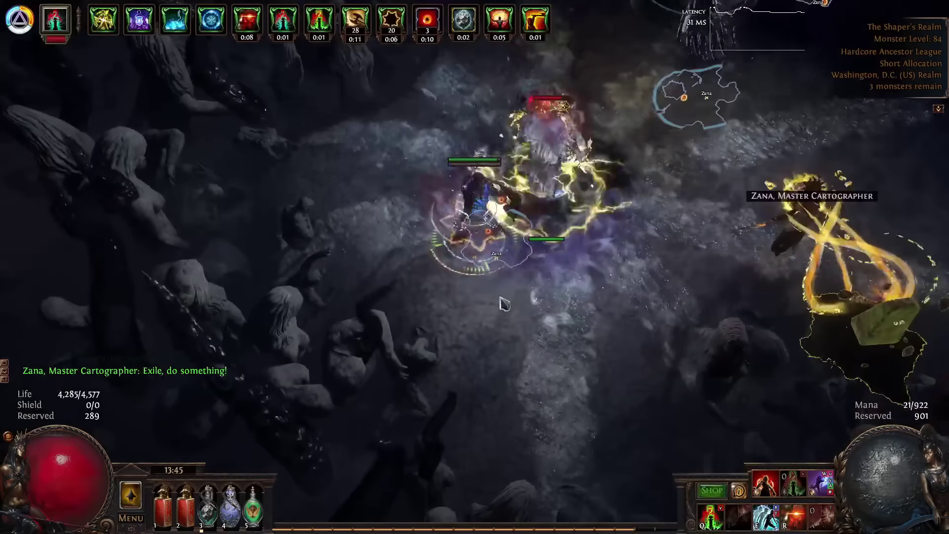
left_click(550, 198)
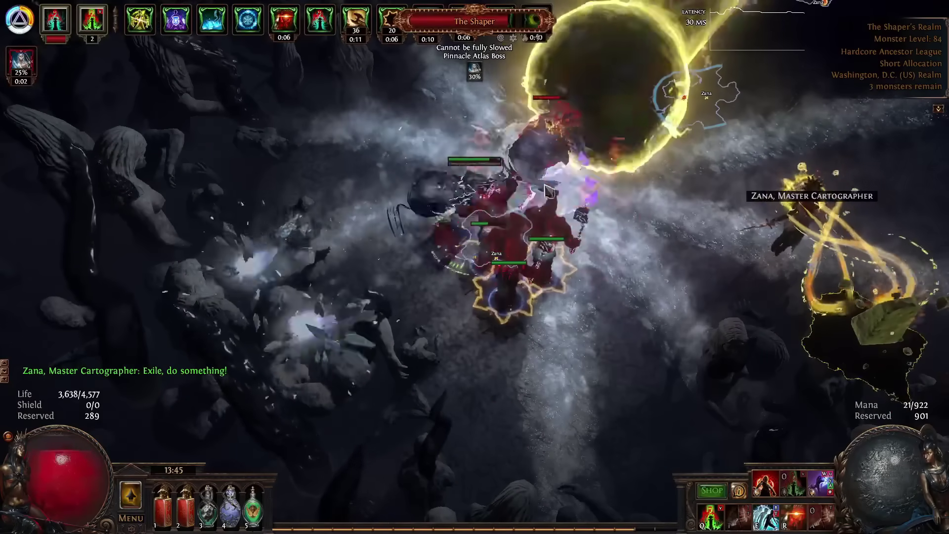
- Dodge the beam, fight The Elder and nearby enemies, then return to The Elder
left_click(447, 133)
left_click(482, 193)
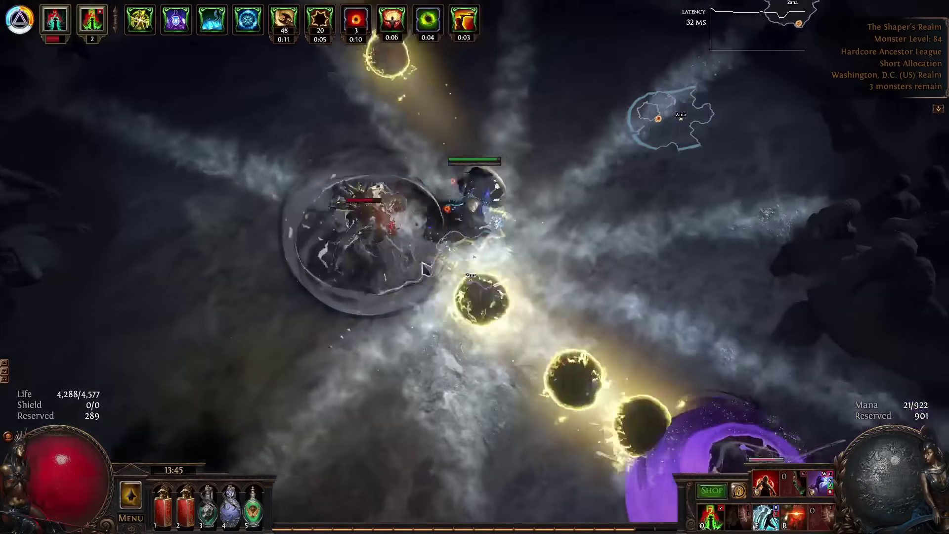
left_click(444, 245)
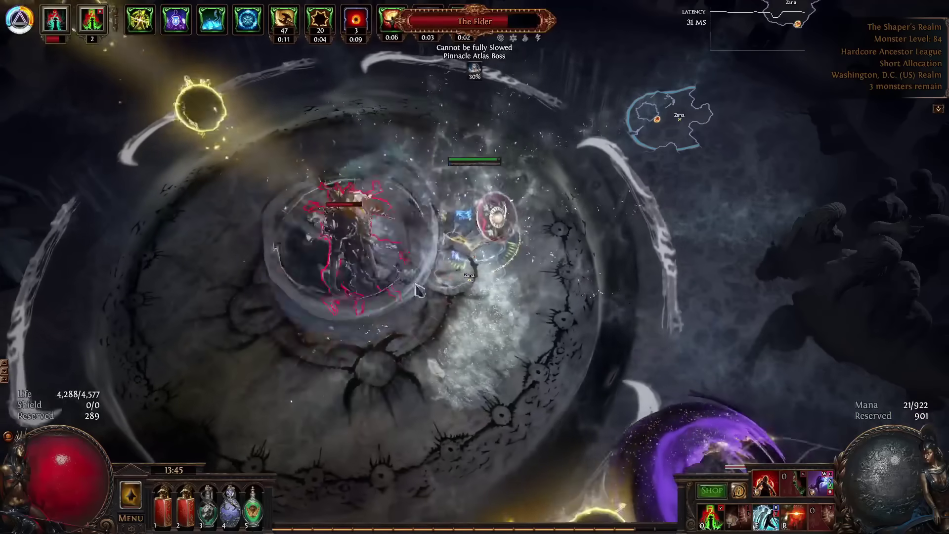
left_click(417, 289)
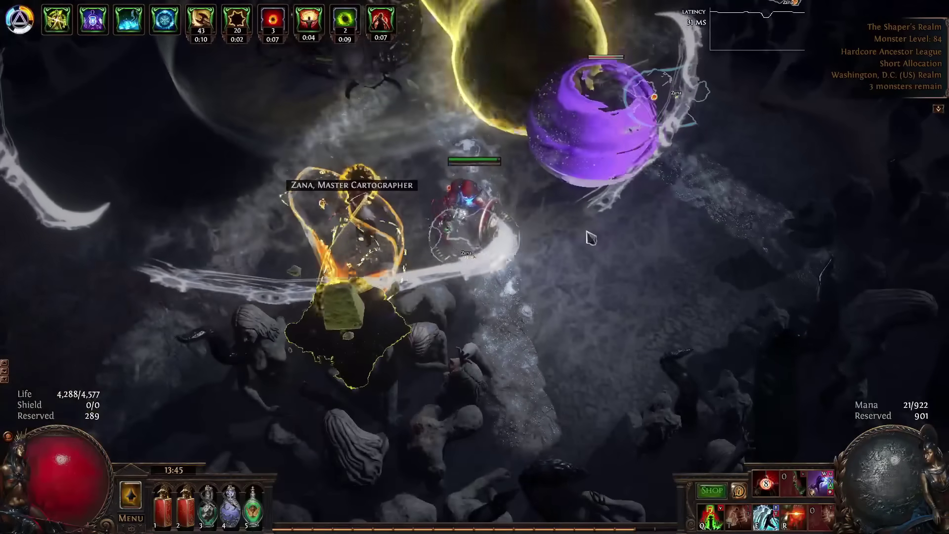
left_click(601, 222)
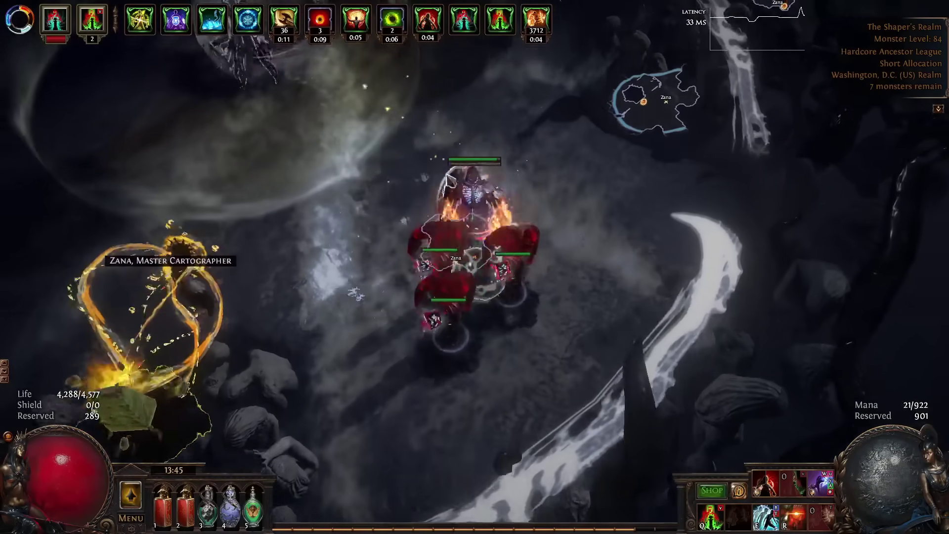
left_click(451, 180)
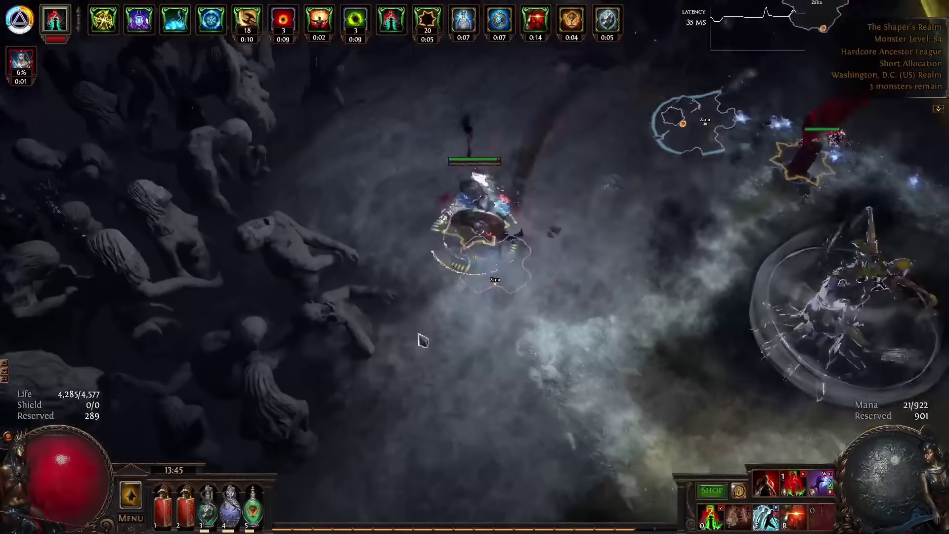
- Reposition during the Shaper's Realm boss fight
left_click(704, 270)
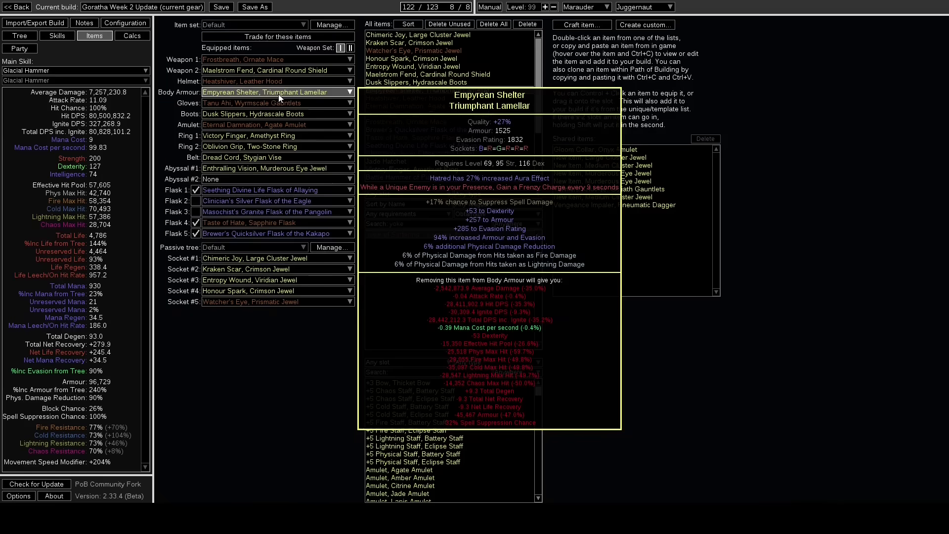
- Browse the passive tree around Unbreakable and Iron Reflexes, then return to the equipped items
left_click(19, 36)
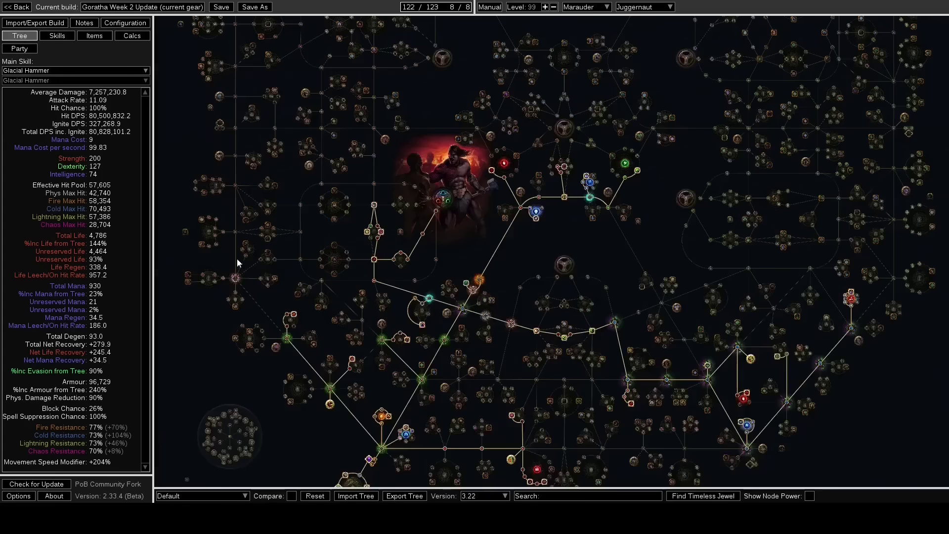
scroll(237, 259, "up", 5)
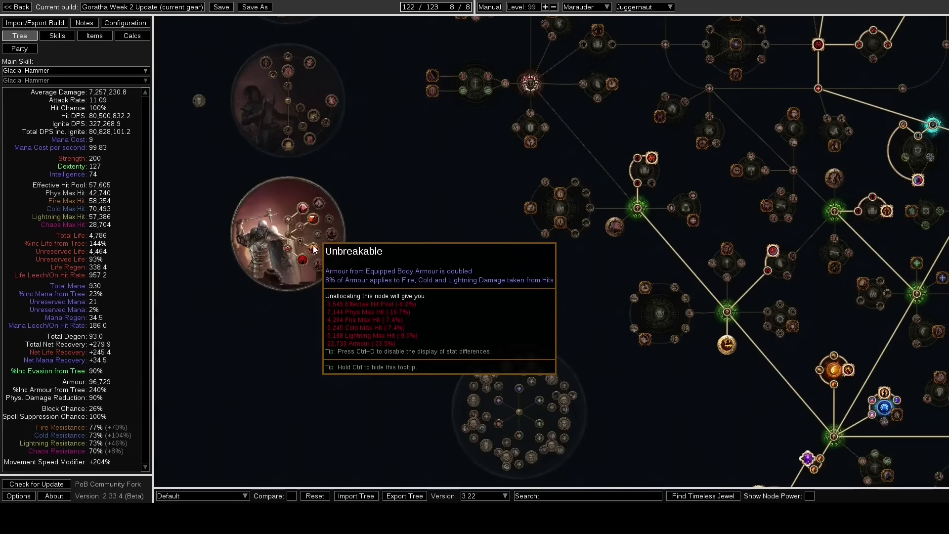
left_click_drag(289, 255, 186, 234)
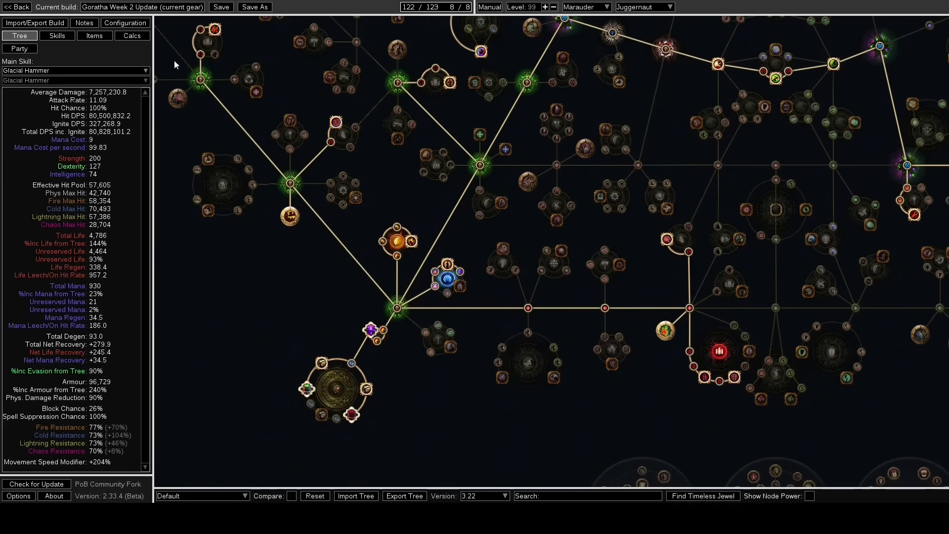
left_click(94, 36)
mouse_move(275, 92)
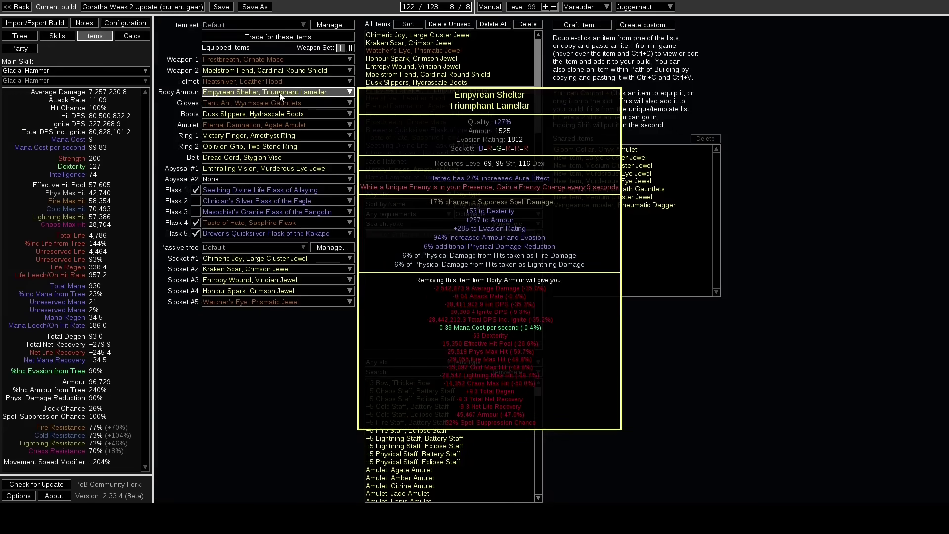
- Revisit the Marauder starting area on the passive tree, then go back to the equipped items
left_click(20, 36)
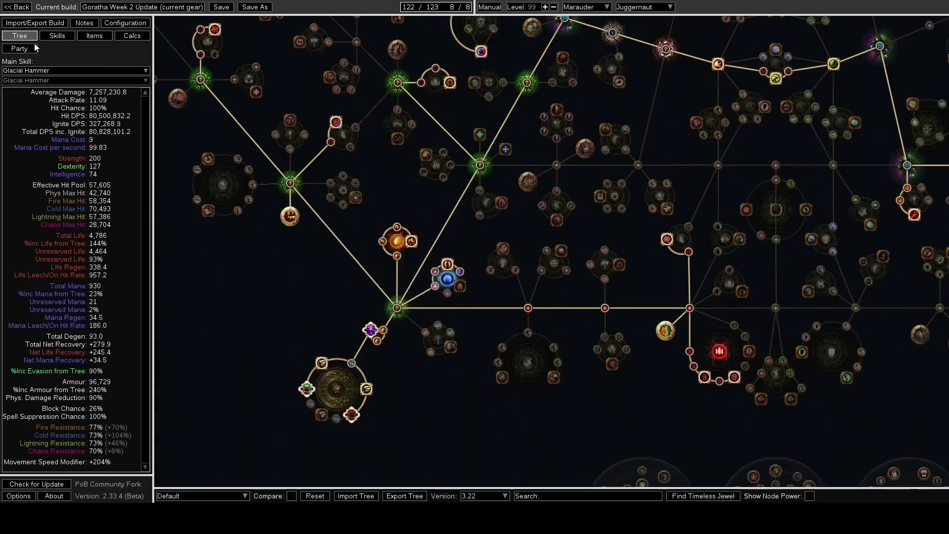
scroll(679, 130, "down", 3)
left_click_drag(512, 253, 488, 229)
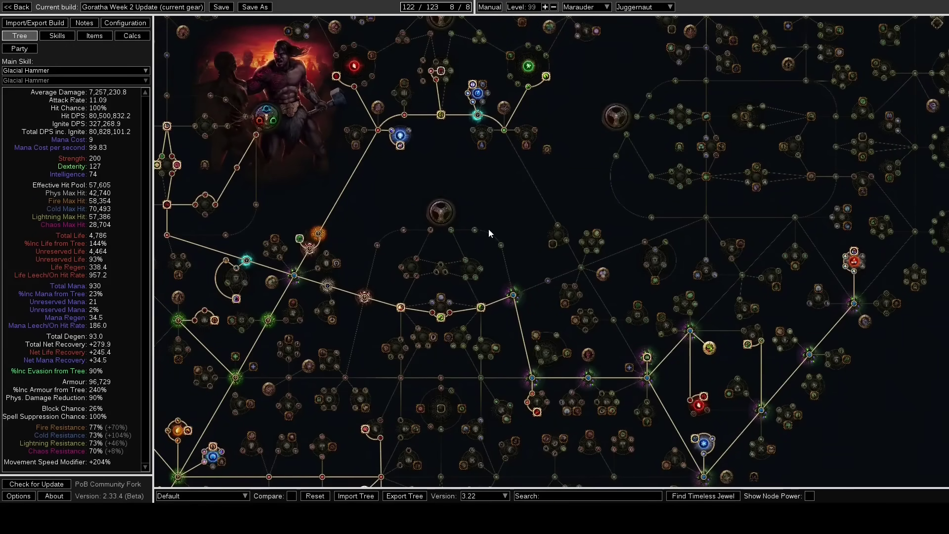
scroll(488, 229, "up", 1)
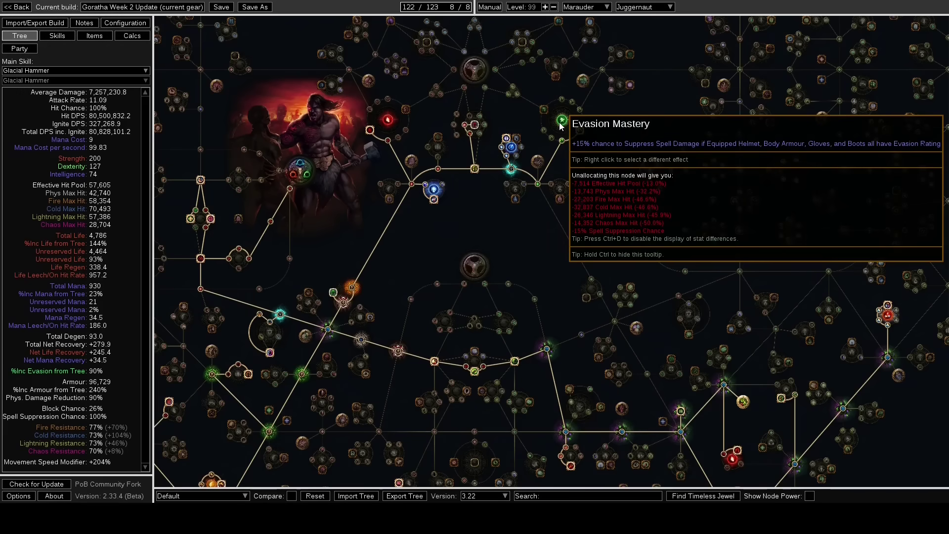
left_click(94, 35)
mouse_move(267, 92)
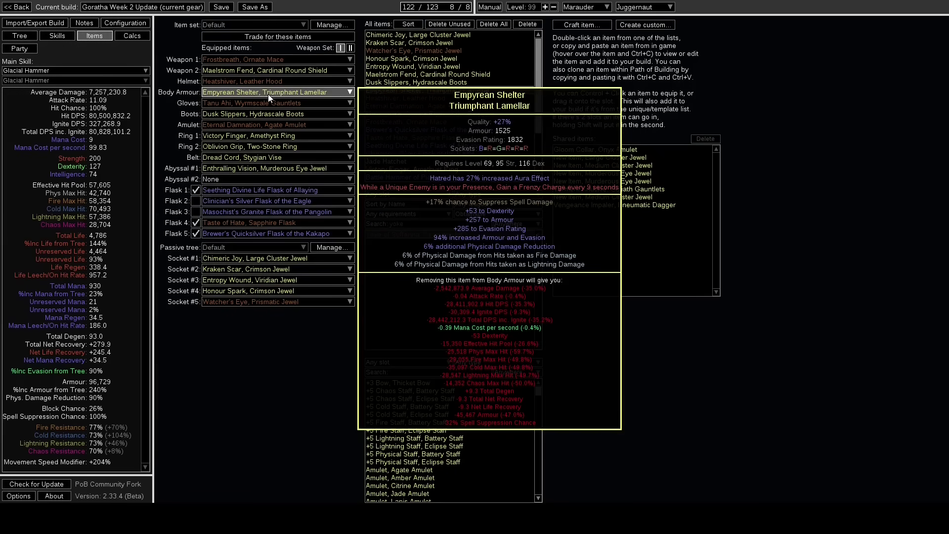
scroll(427, 218, "down", 2)
scroll(425, 226, "down", 2)
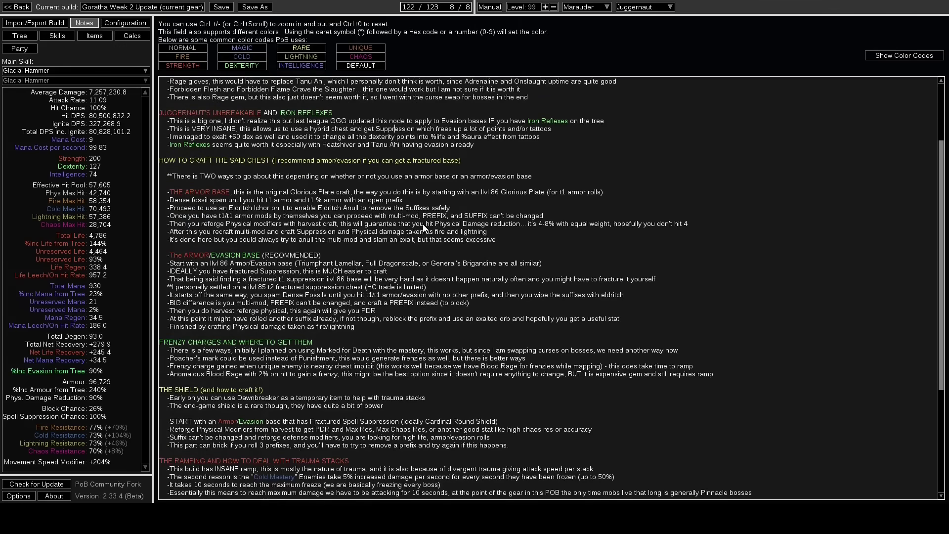
scroll(415, 295, "down", 1)
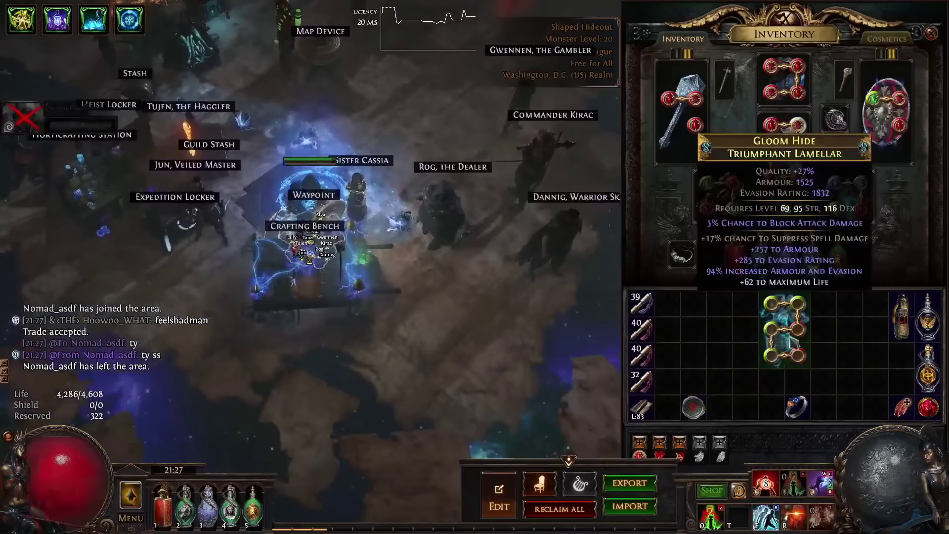
- Craft 'Can have up to 3 Crafted Modifiers' and 'Prefixes Cannot Be Changed' onto the body armour
left_click(305, 226)
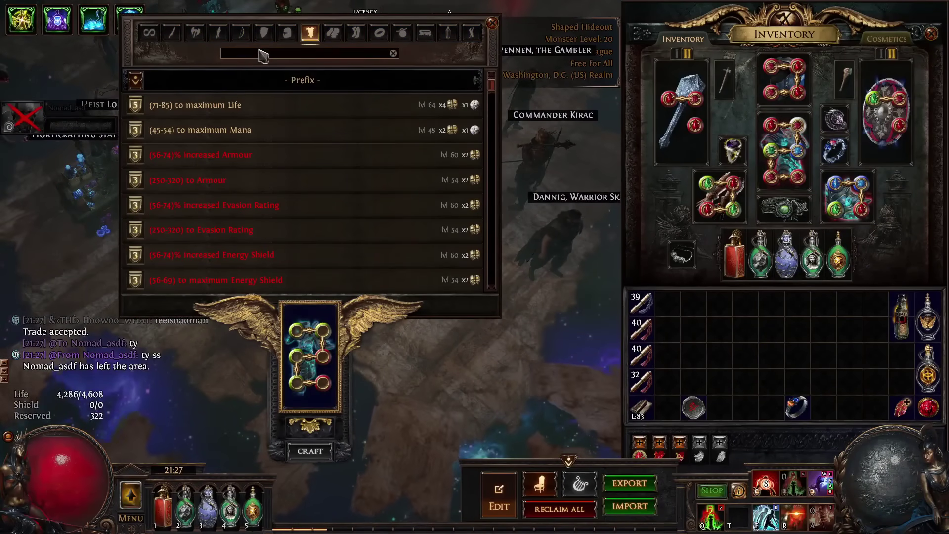
mouse_move(310, 356)
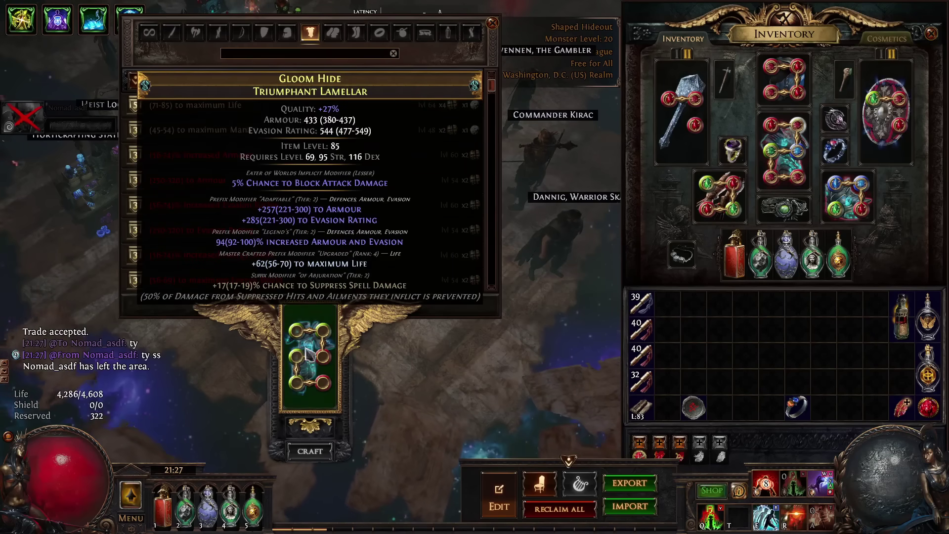
type("cra")
left_click(315, 129)
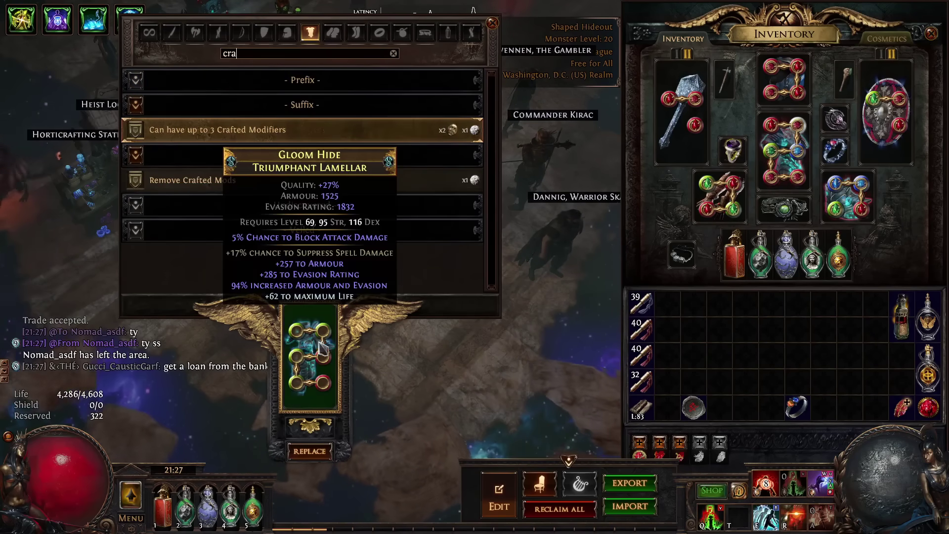
left_click(310, 451)
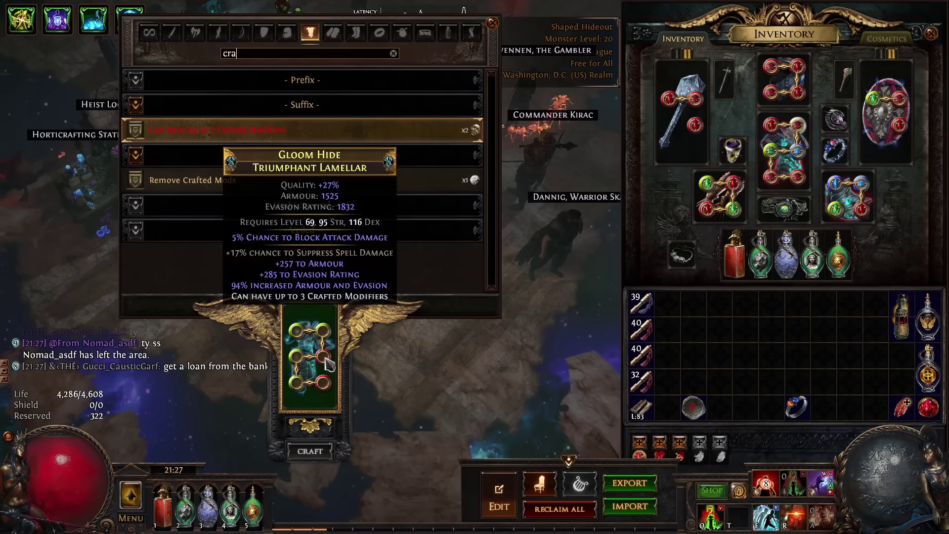
type("prefi")
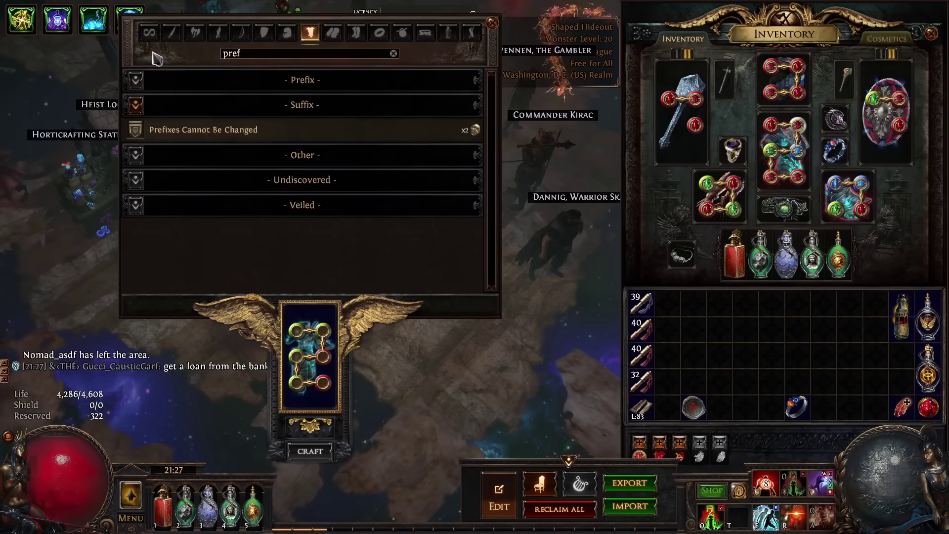
left_click(283, 133)
left_click(310, 451)
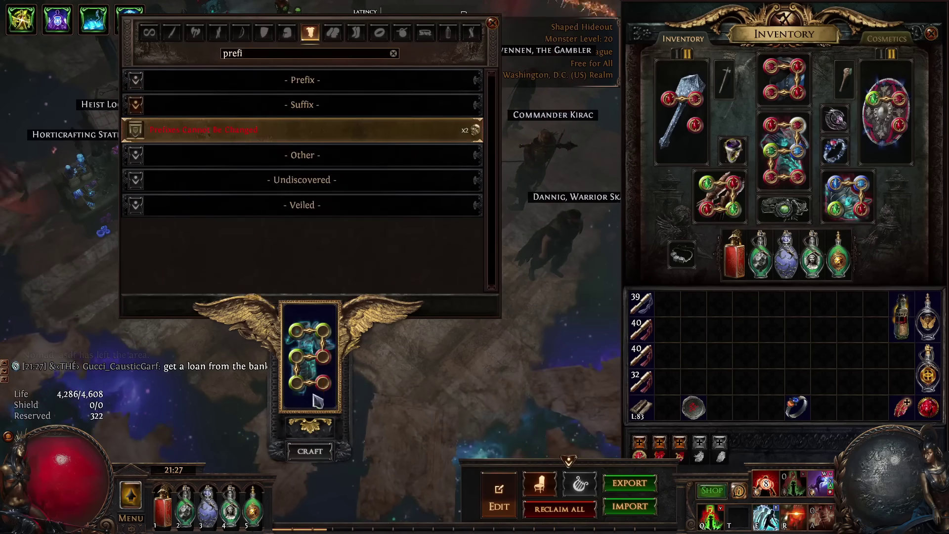
- Check the armour's modifier tiers, put it back on the bench and pick the (41-55) maximum Life tier
left_click(310, 356)
left_click(758, 330)
key("alt")
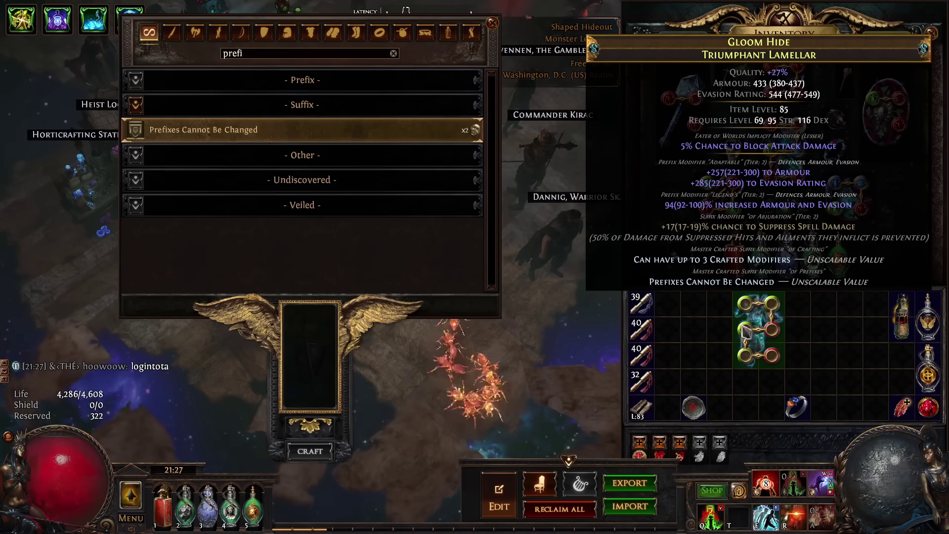
key("alt")
left_click(764, 326, "ctrl")
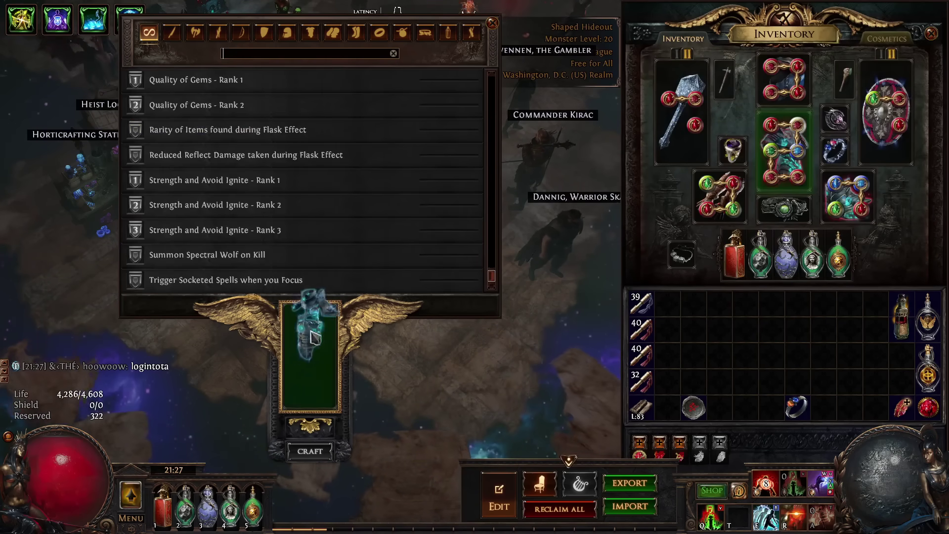
scroll(304, 185, "down", 5)
scroll(304, 148, "up", 6)
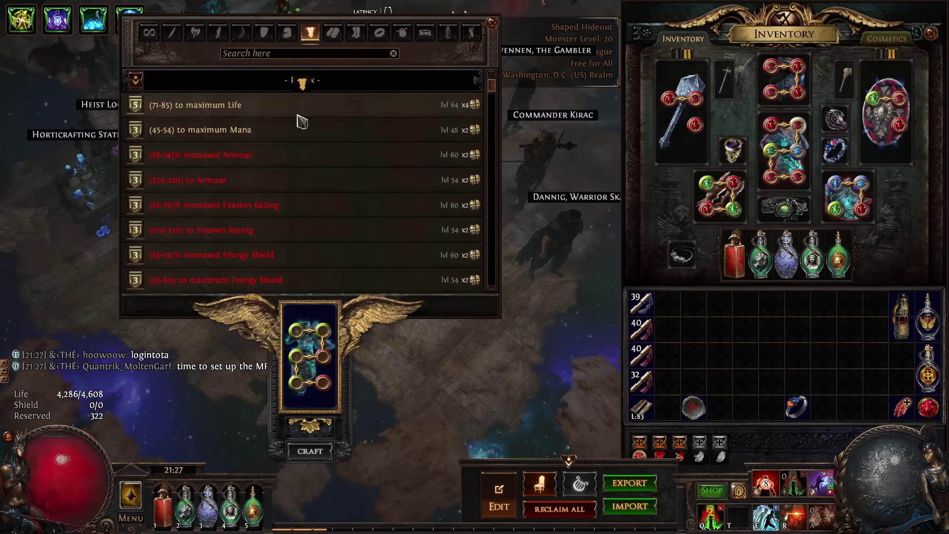
left_click(297, 105)
left_click(200, 152)
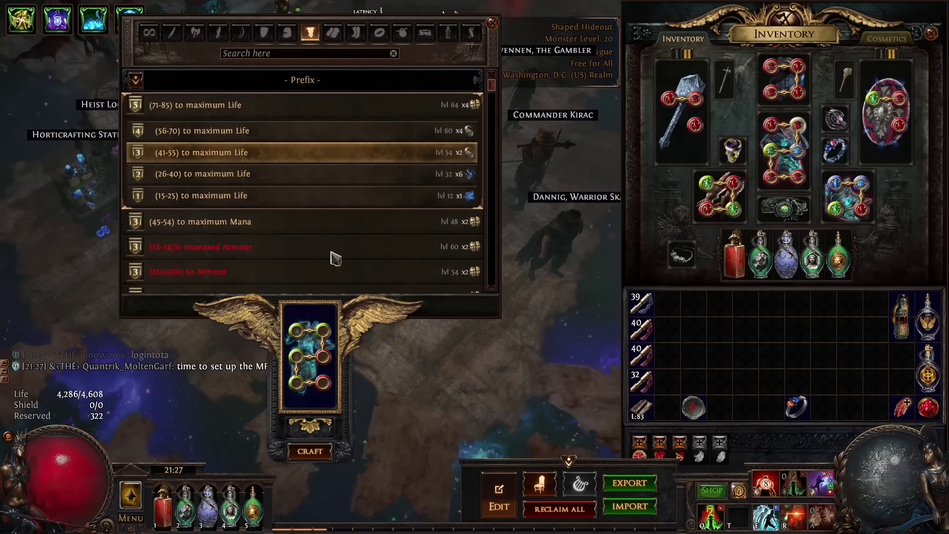
- Craft the (41-55) maximum Life modifier, then place the armour in the Horticrafting station
left_click(310, 356, "ctrl")
key("Escape")
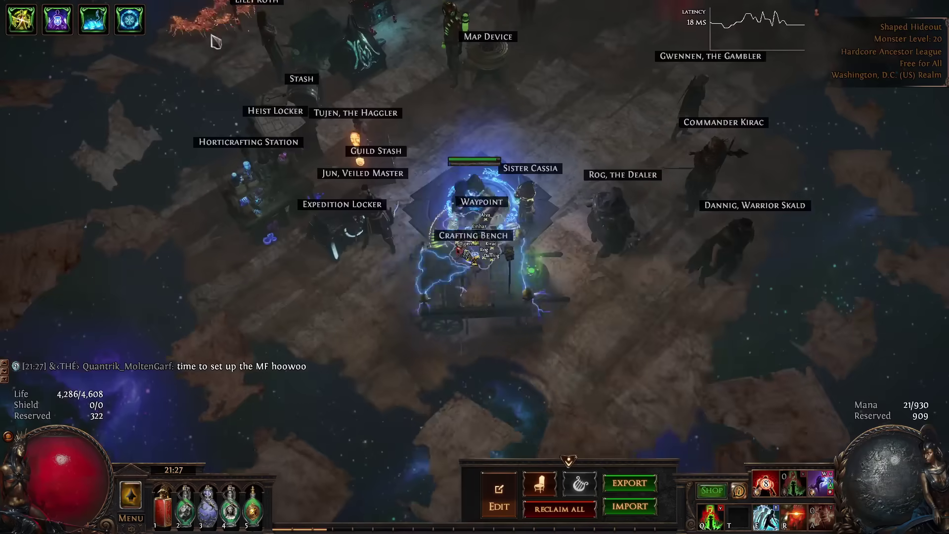
left_click(175, 109)
left_click(730, 326, "ctrl")
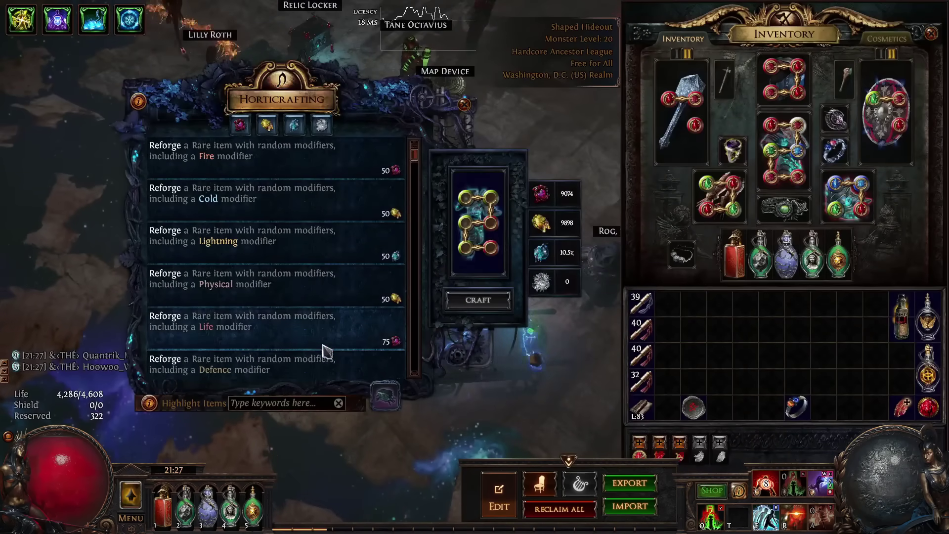
scroll(326, 297, "down", 1)
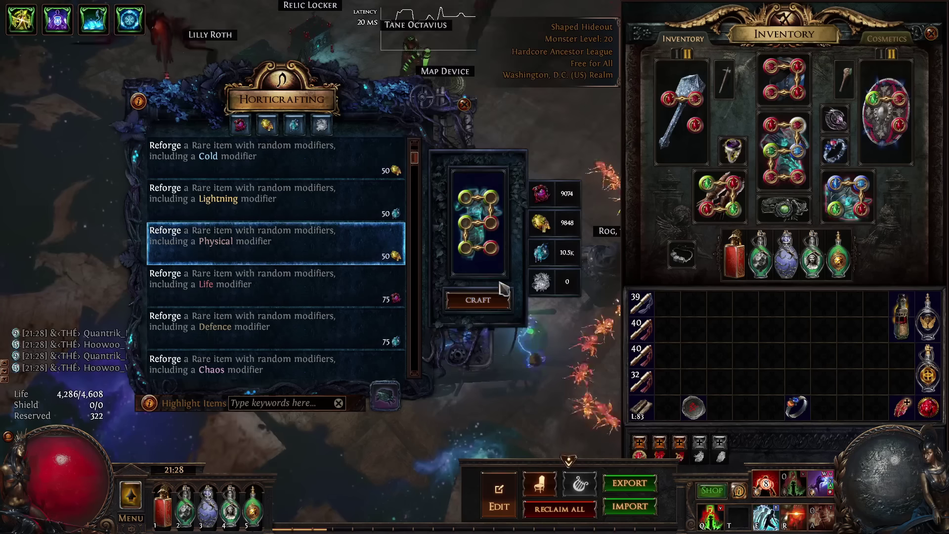
- Collect the reforged Empyrean Shelter and inspect its detailed modifier tiers
left_click(477, 223, "ctrl")
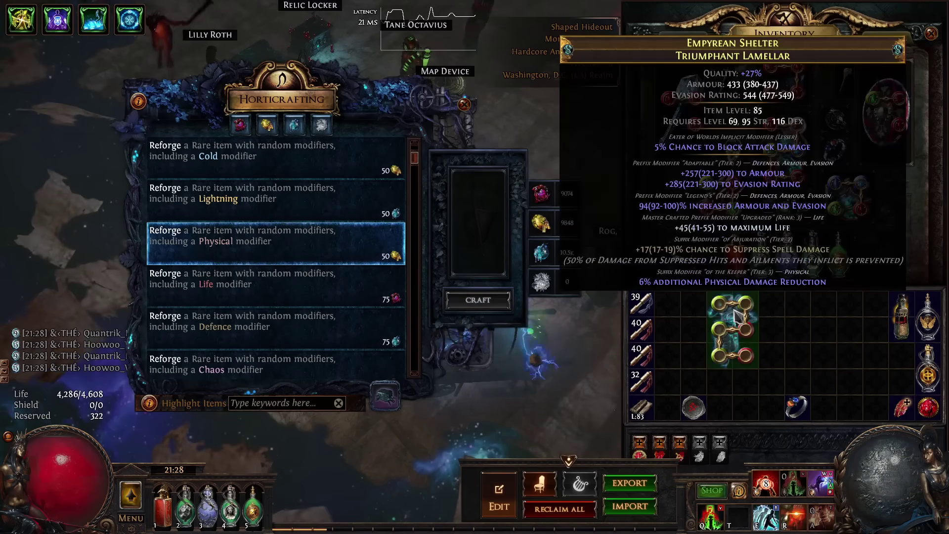
key("alt")
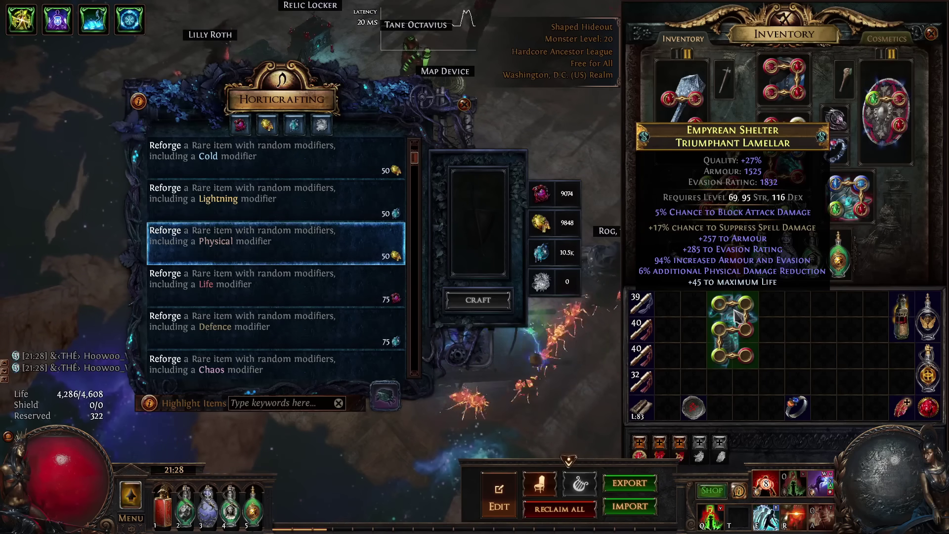
key("alt")
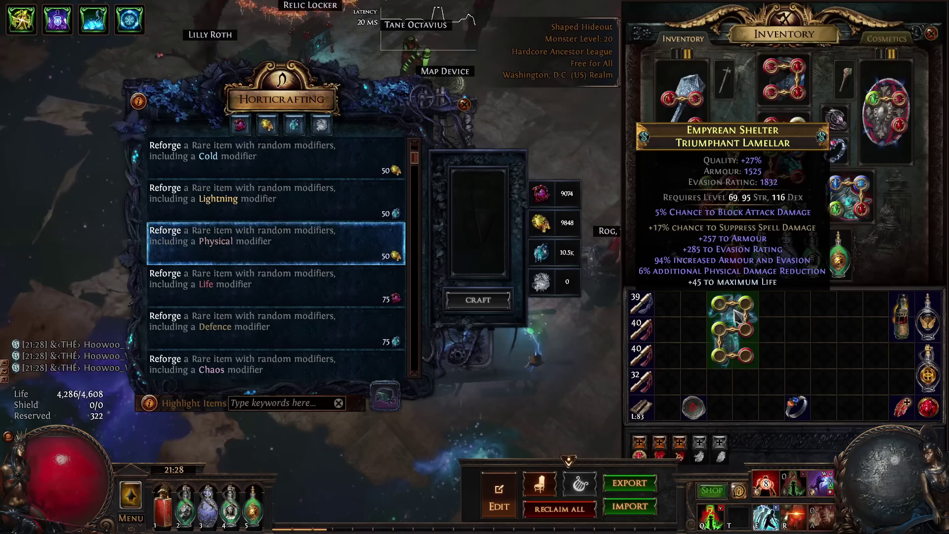
key("alt")
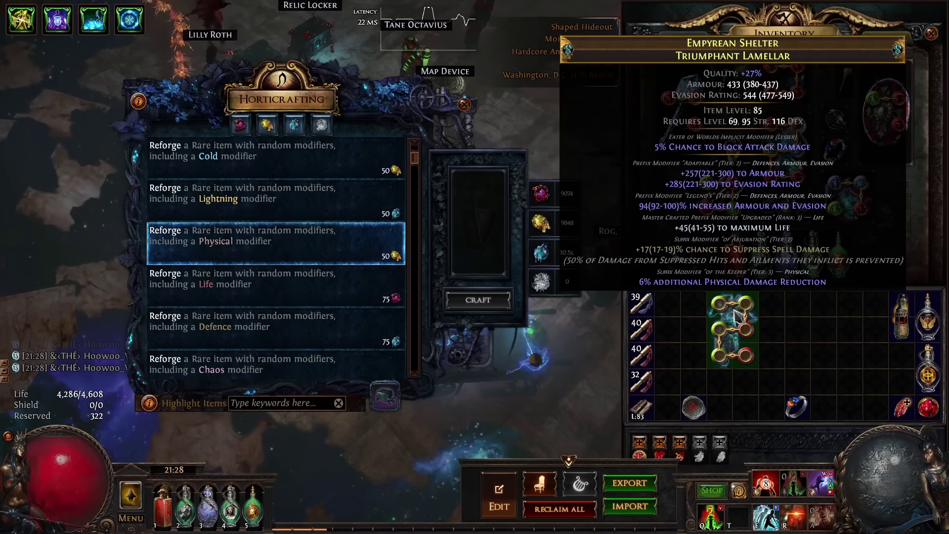
key("alt")
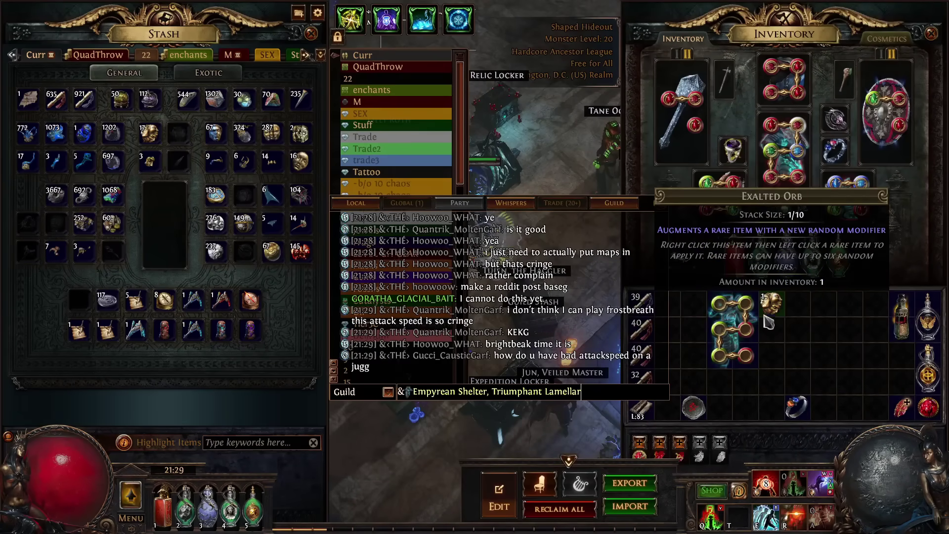
- Link the Exalted Orb in chat and apply it, adding +53 to Dexterity
left_click(769, 319, "ctrl+alt")
key("Return")
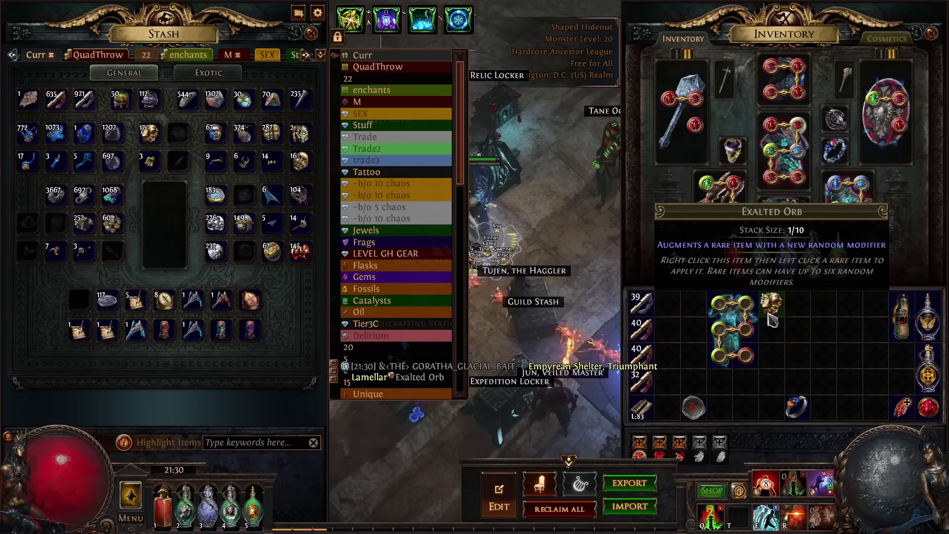
mouse_move(732, 328)
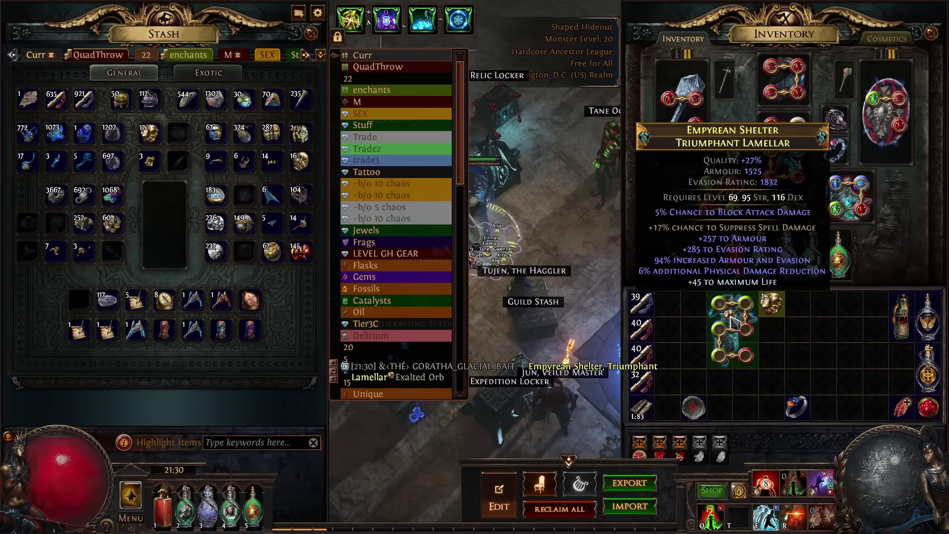
left_click(734, 321)
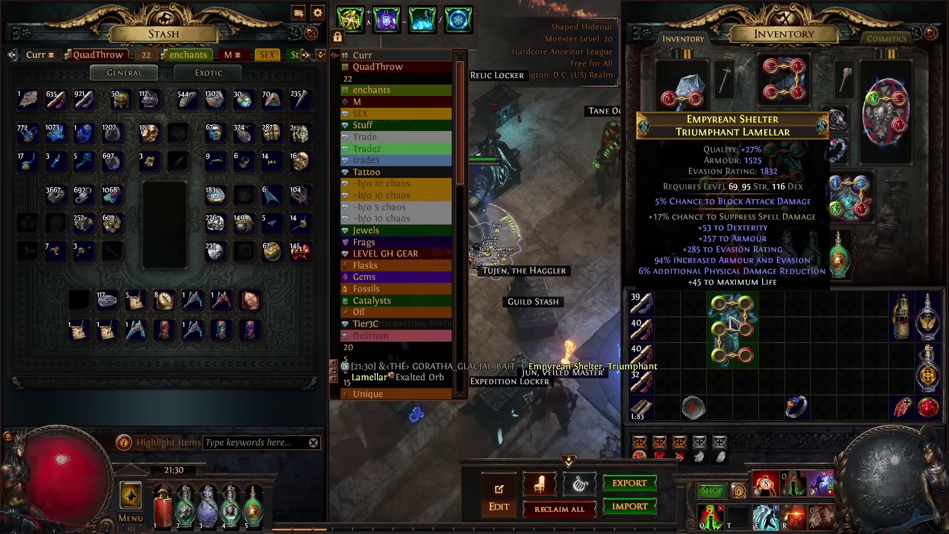
key("alt")
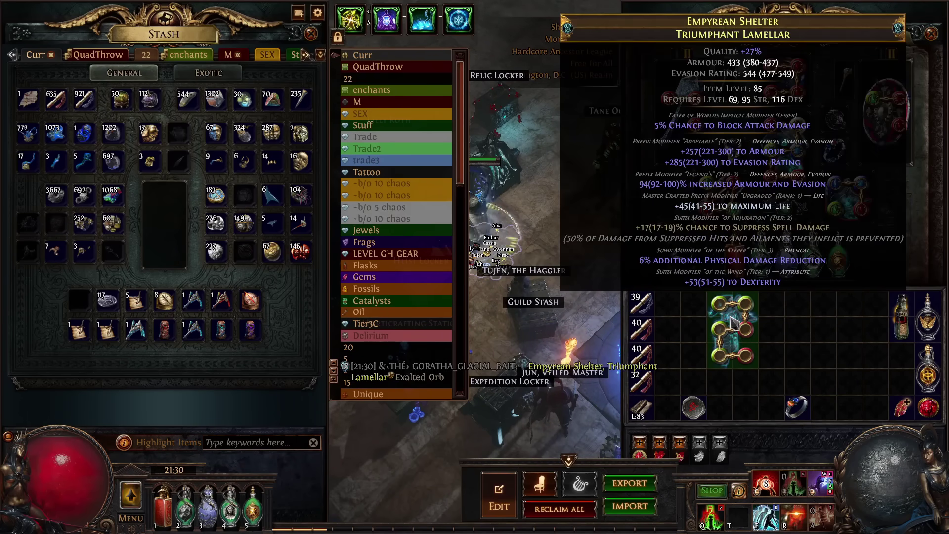
key("Escape")
- Craft 5% of physical damage taken as fire and lightning at the Crafting Bench
left_click(474, 223)
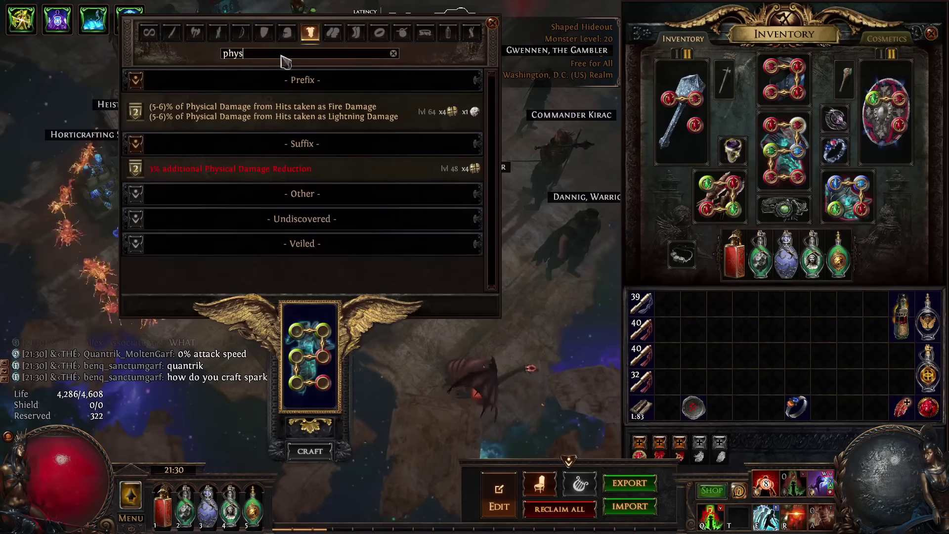
left_click(296, 111)
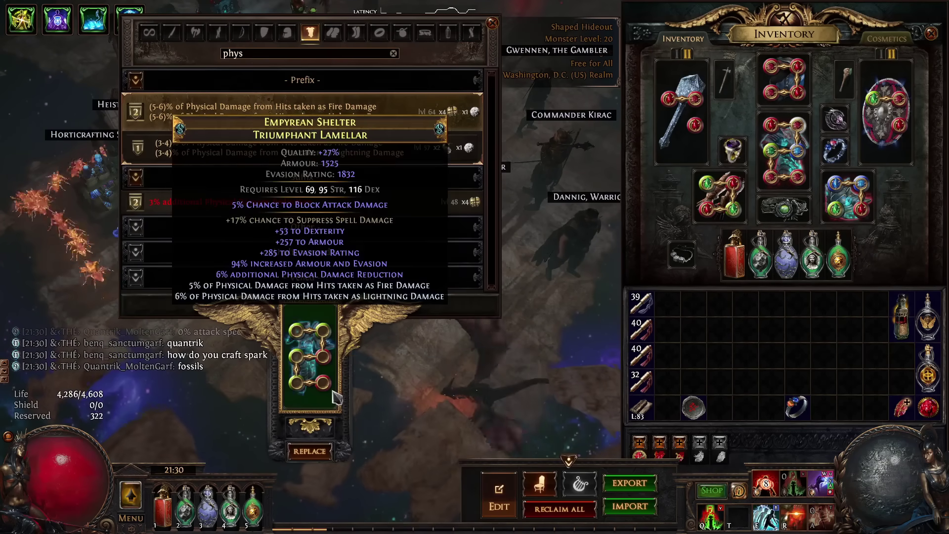
left_click(309, 451)
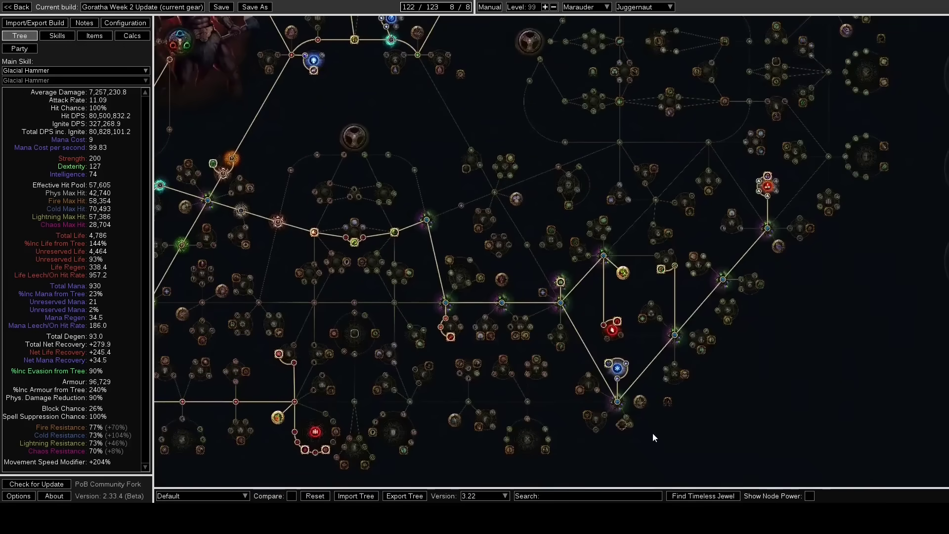
scroll(652, 438, "down", 2)
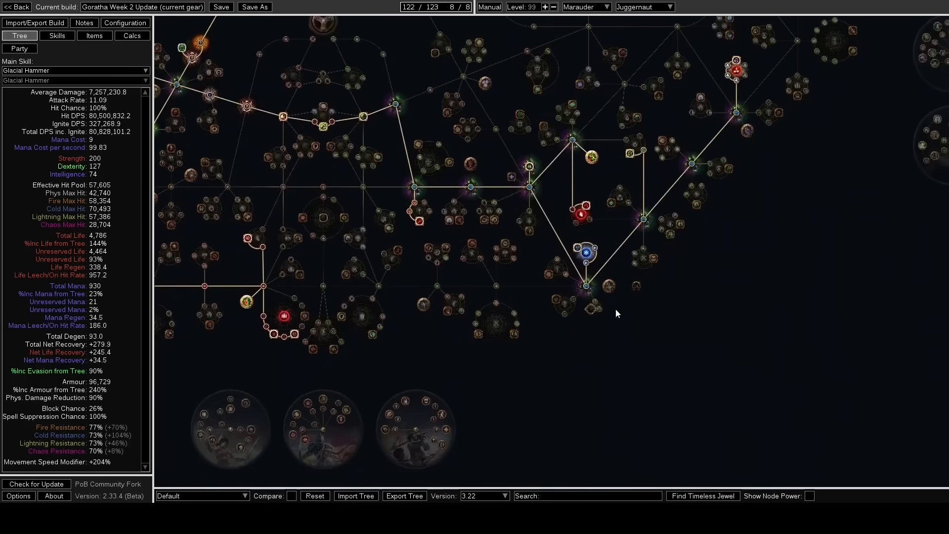
scroll(586, 296, "up", 1)
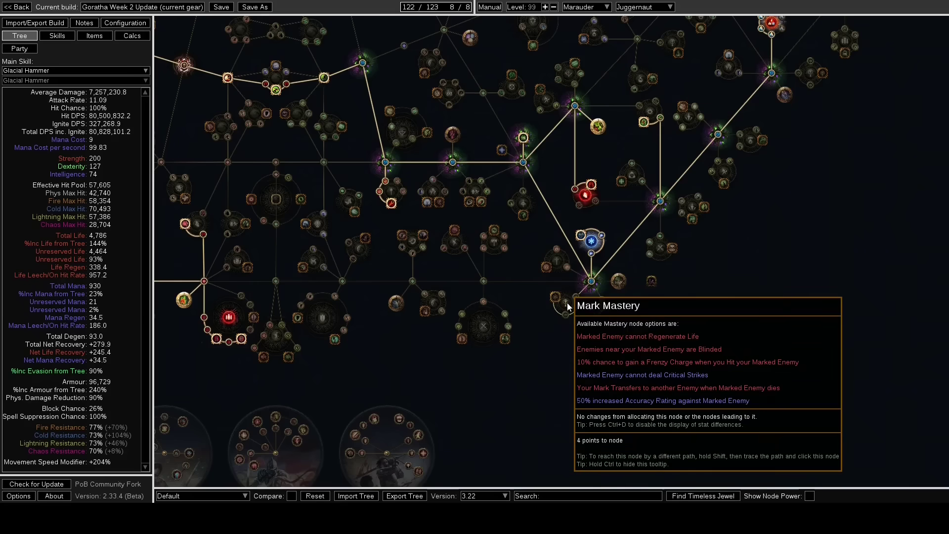
- Review the notes and Empyrean Shelter's stats, then view the Glacial Hammer gem links
left_click(83, 23)
left_click(95, 36)
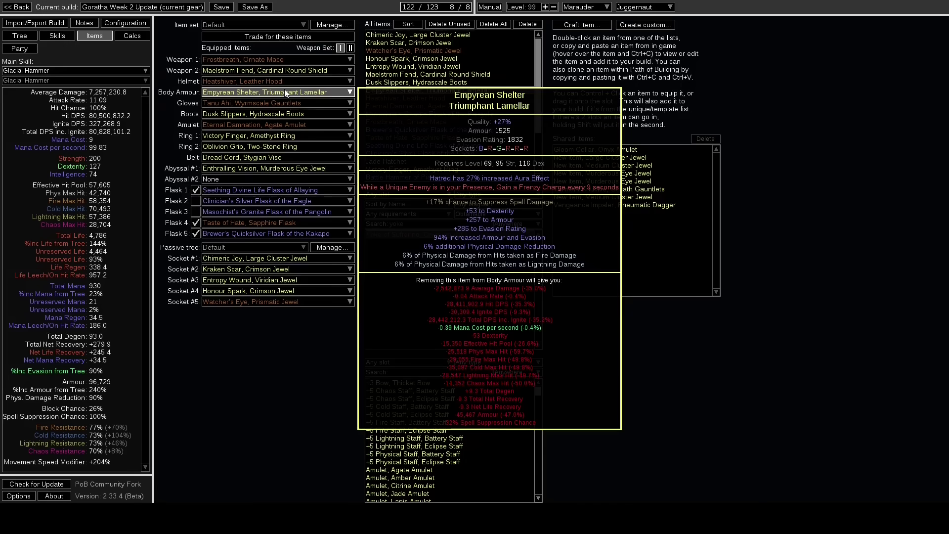
left_click(59, 36)
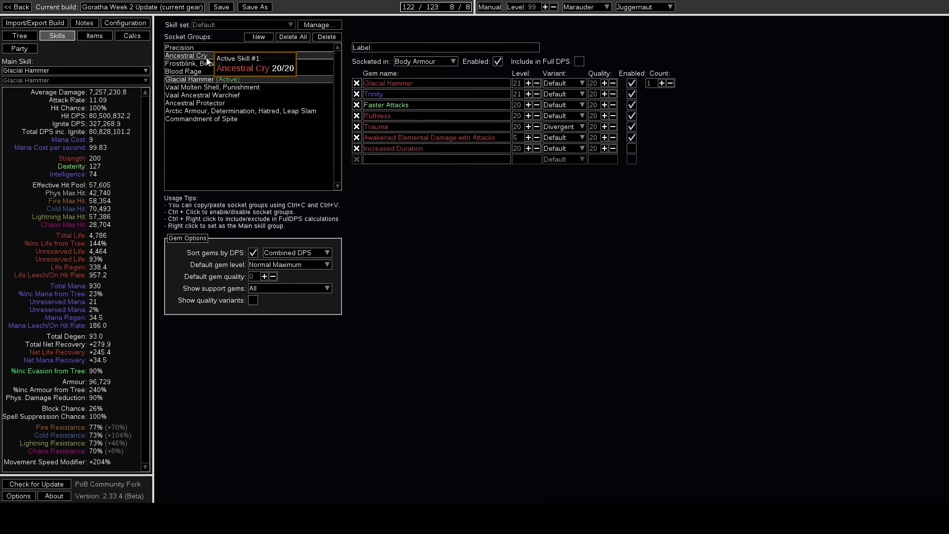
- Switch the boots' Blood Rage gem to its Anomalous variant, then view the build notes
left_click(185, 71)
left_click(580, 84)
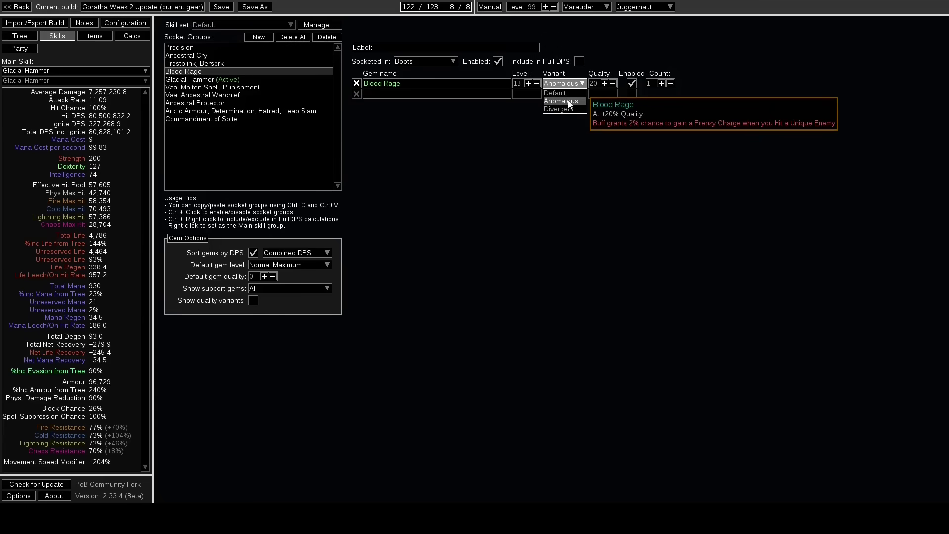
left_click(568, 101)
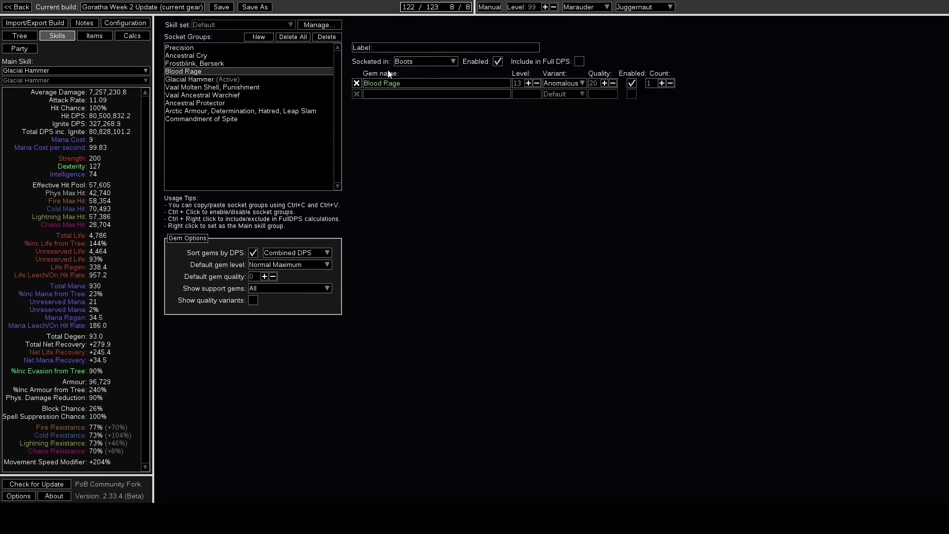
key("ctrl+2")
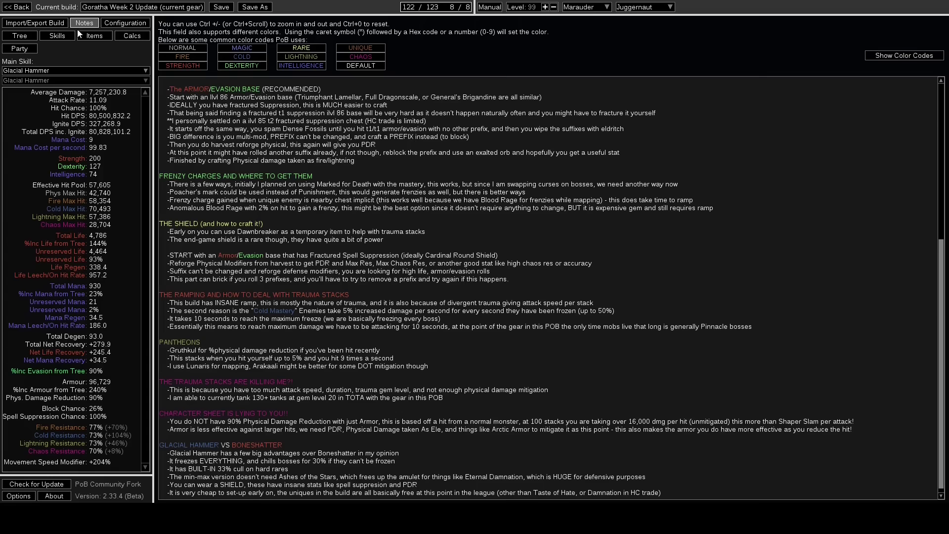
- Check the equipped Maelstrom Fend, Cardinal Round Shield in Weapon 2, then return to the notes
left_click(93, 36)
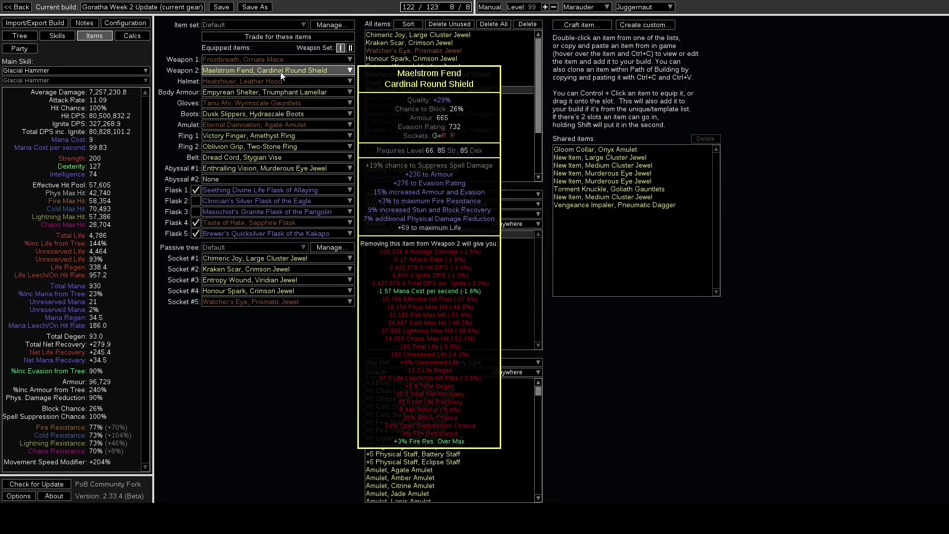
left_click(84, 23)
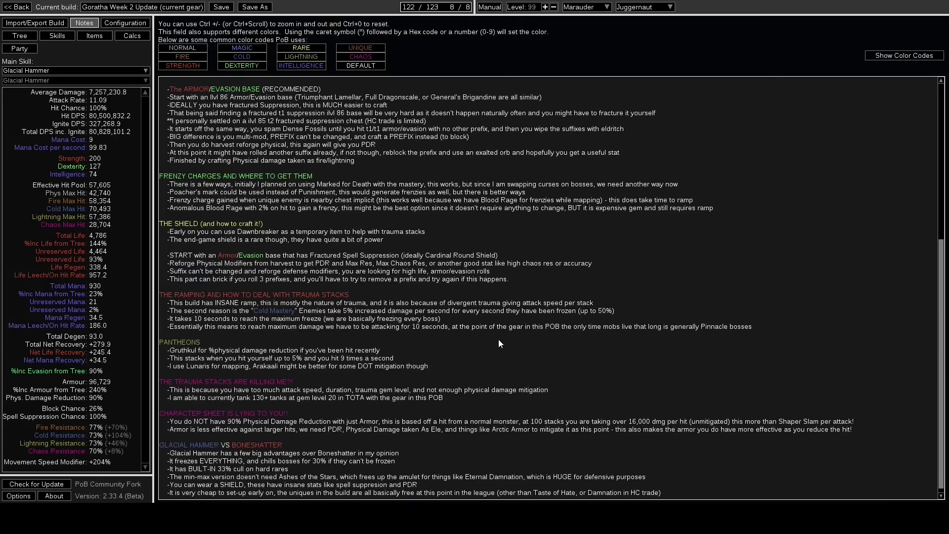
scroll(498, 367, "down", 1)
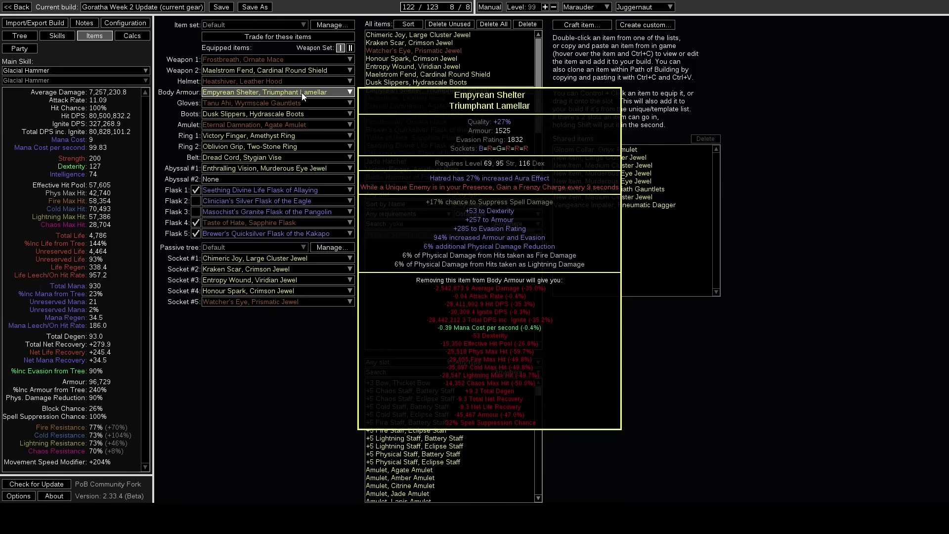
mouse_move(274, 70)
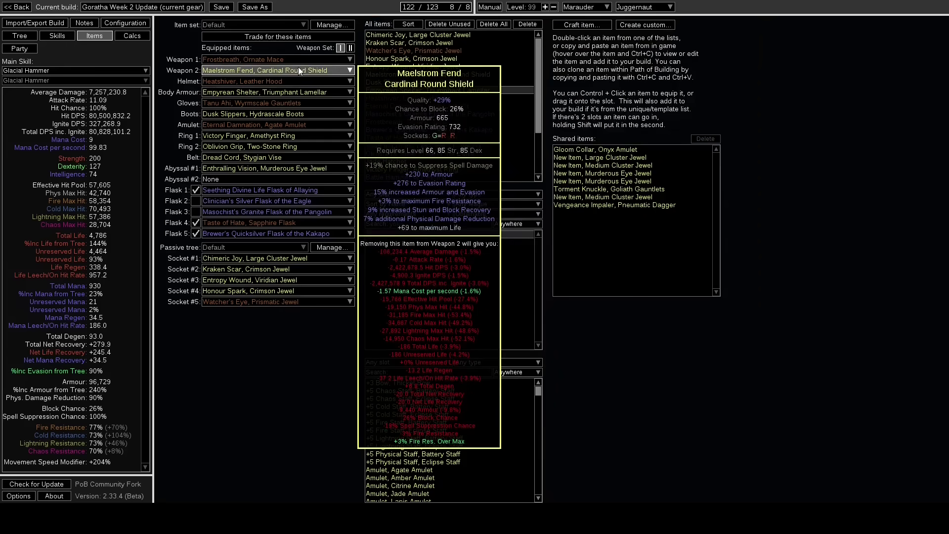
- Browse notes, configuration and items, then inspect the Arctic Armour, Determination, Hatred, Leap Slam group
left_click(84, 22)
left_click(124, 22)
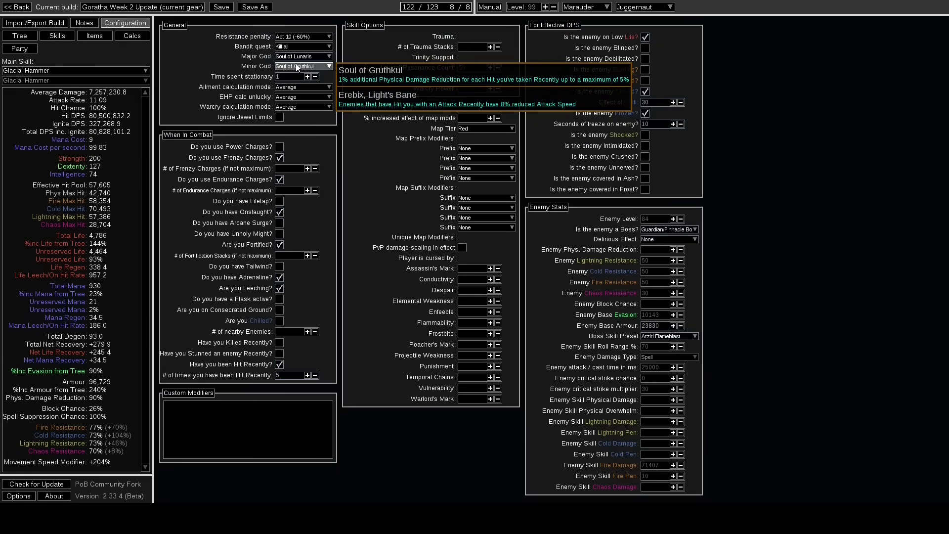
left_click(94, 35)
mouse_move(253, 223)
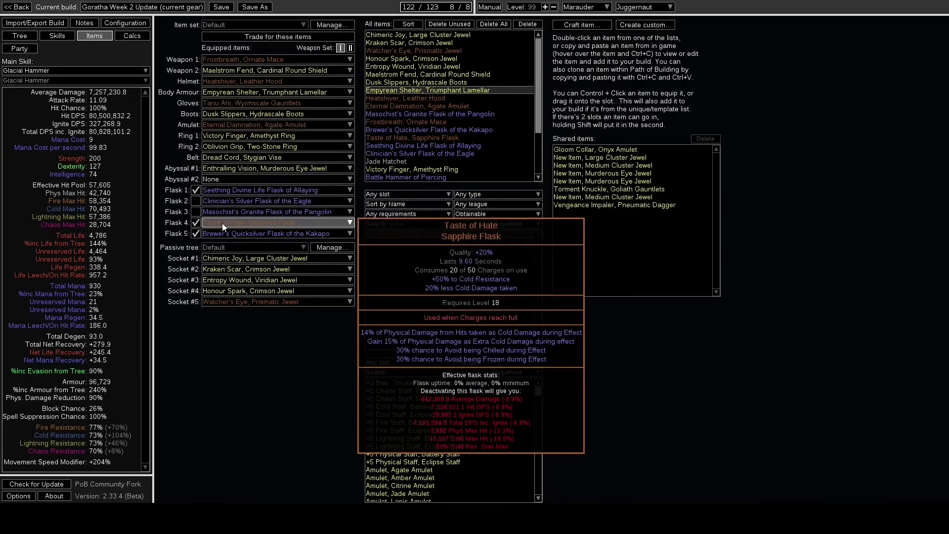
left_click(57, 35)
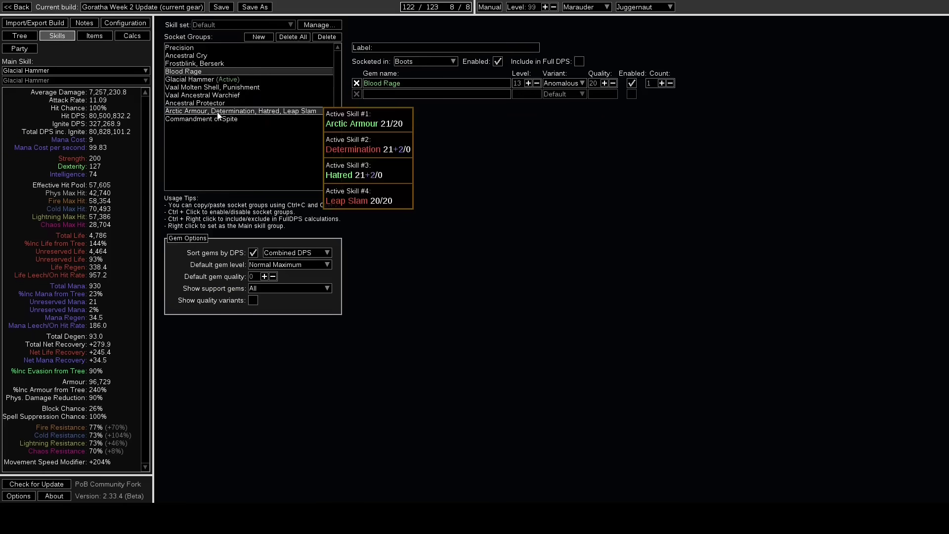
left_click(271, 112)
mouse_move(415, 83)
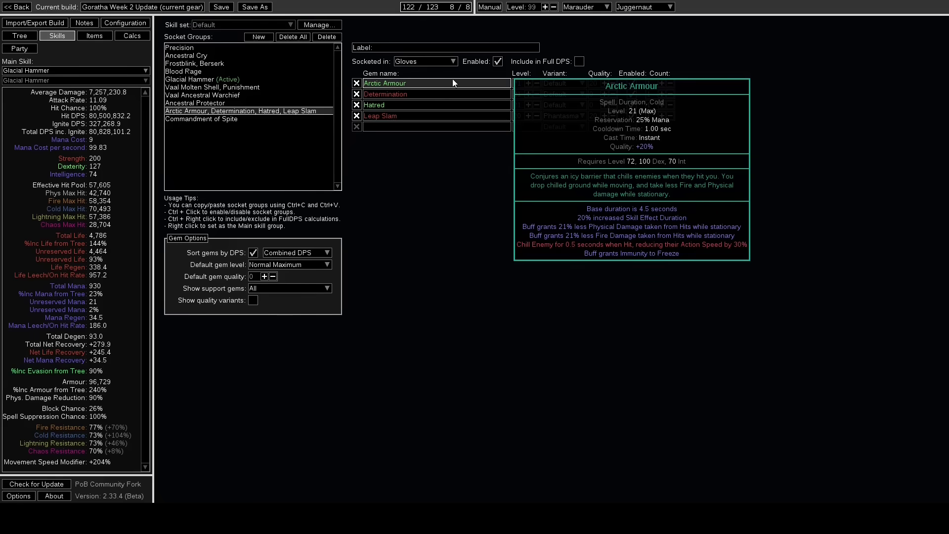
- Review items and the calculation breakdown, revisit skills and notes, ending on configuration
left_click(95, 36)
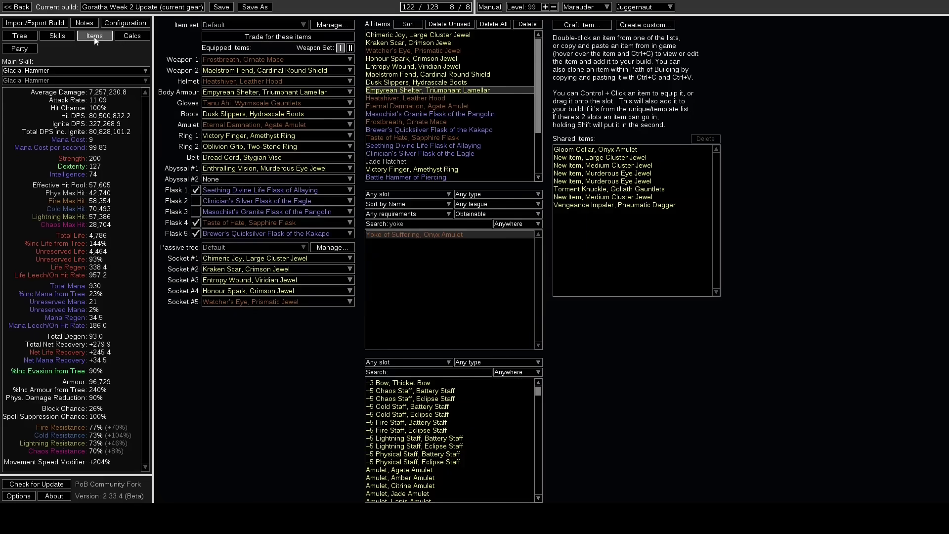
left_click(131, 36)
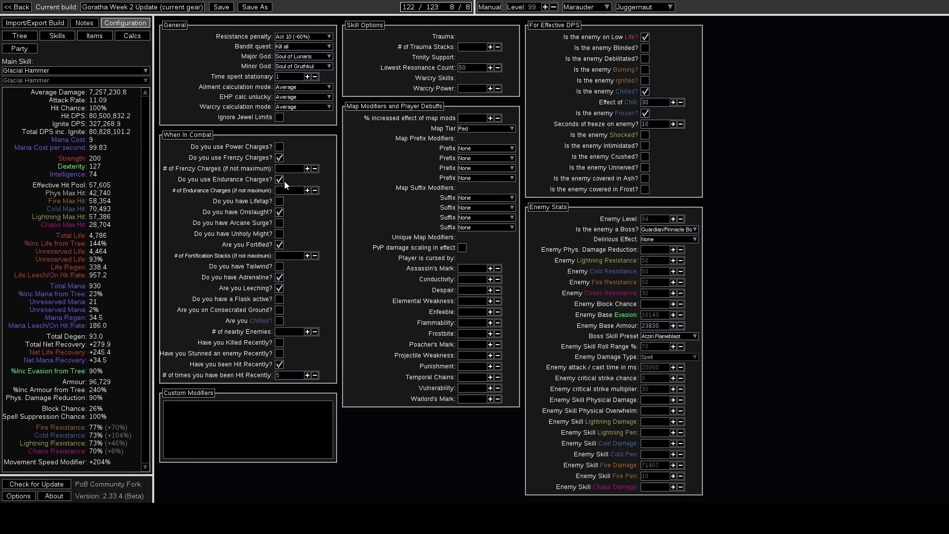
left_click(84, 22)
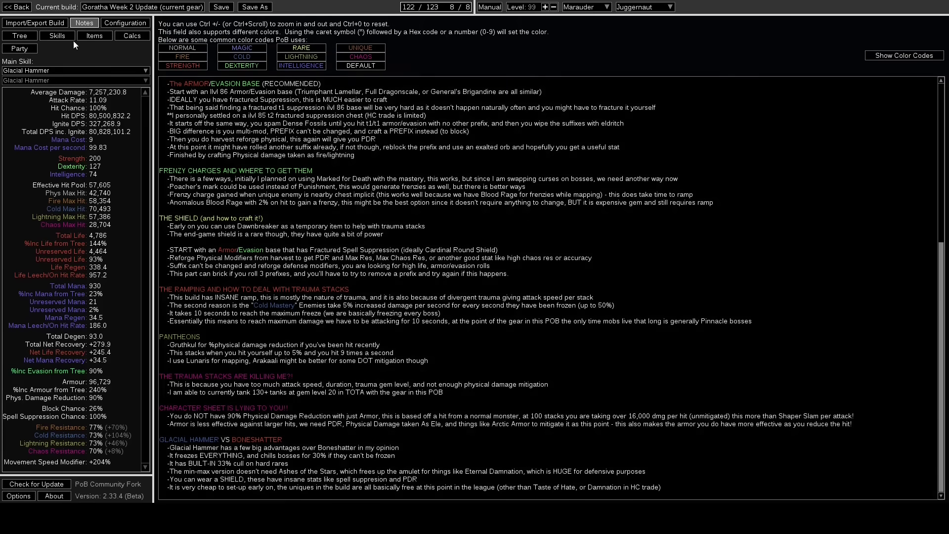
left_click(60, 37)
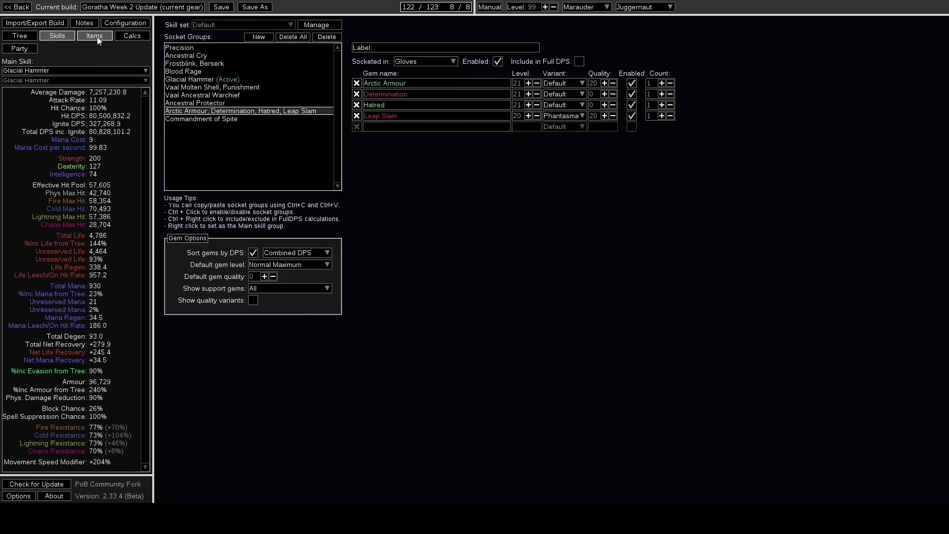
left_click(84, 23)
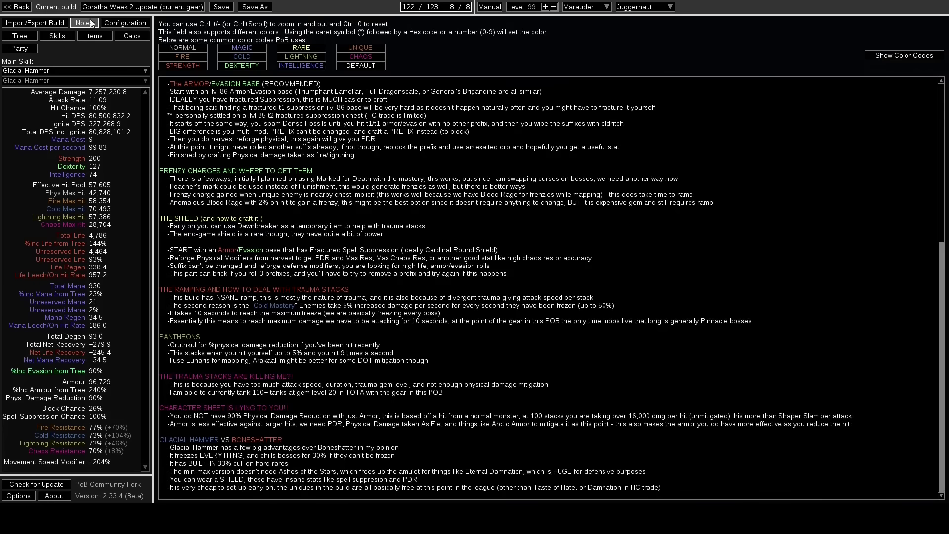
left_click(124, 22)
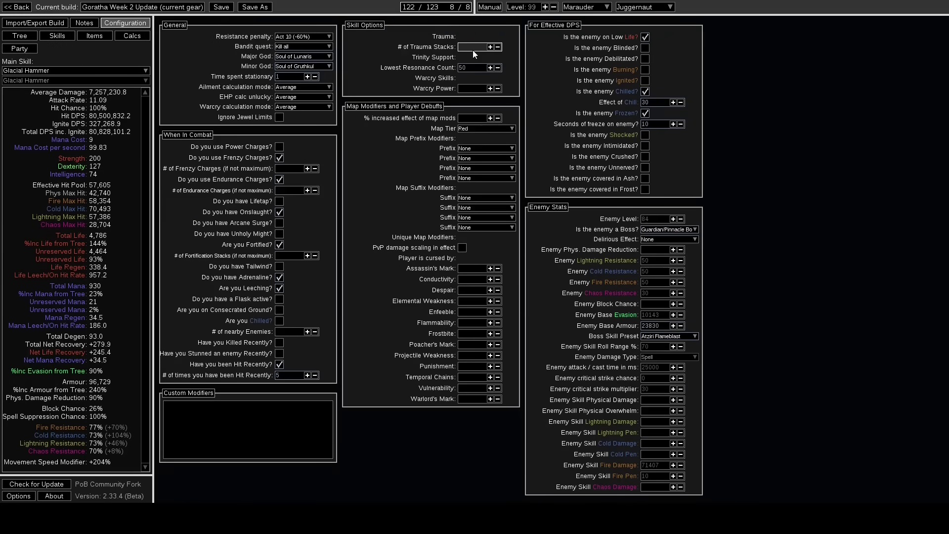
type("7")
key("BackSpace")
type("6")
key("BackSpace")
type("70")
key("BackSpace")
key("BackSpace")
- In Glacial Hammer, compare Increased Duration with Awakened Elemental Damage with Attacks, keeping Increased Duration
left_click(57, 35)
left_click(202, 79)
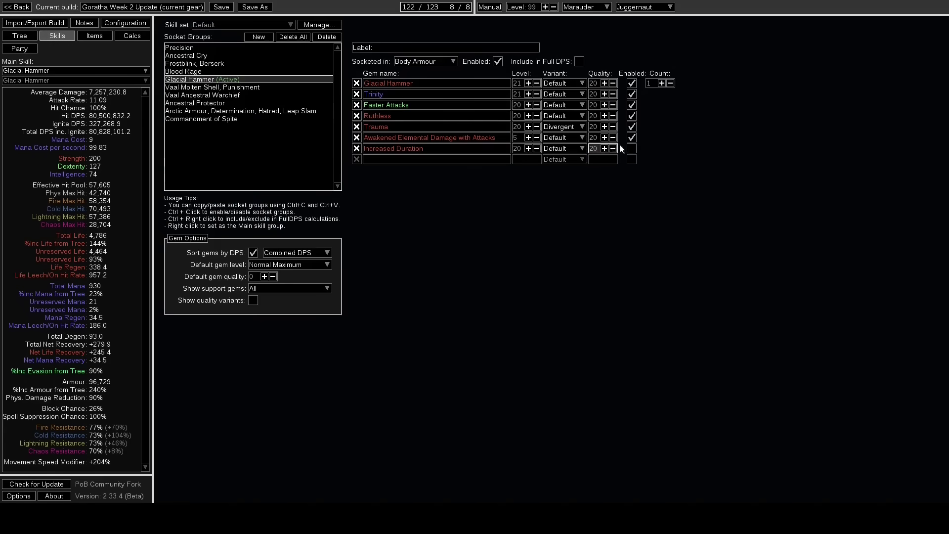
left_click(631, 149)
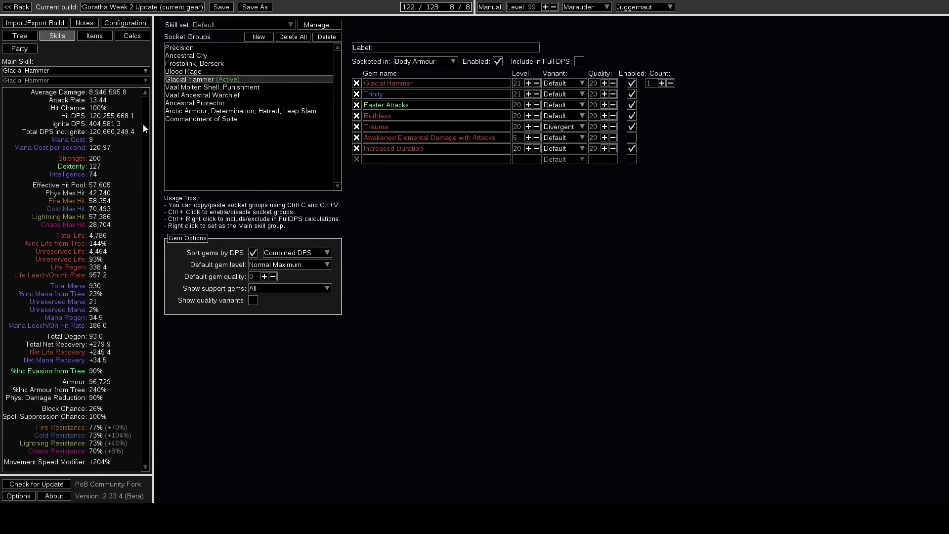
left_click(631, 149)
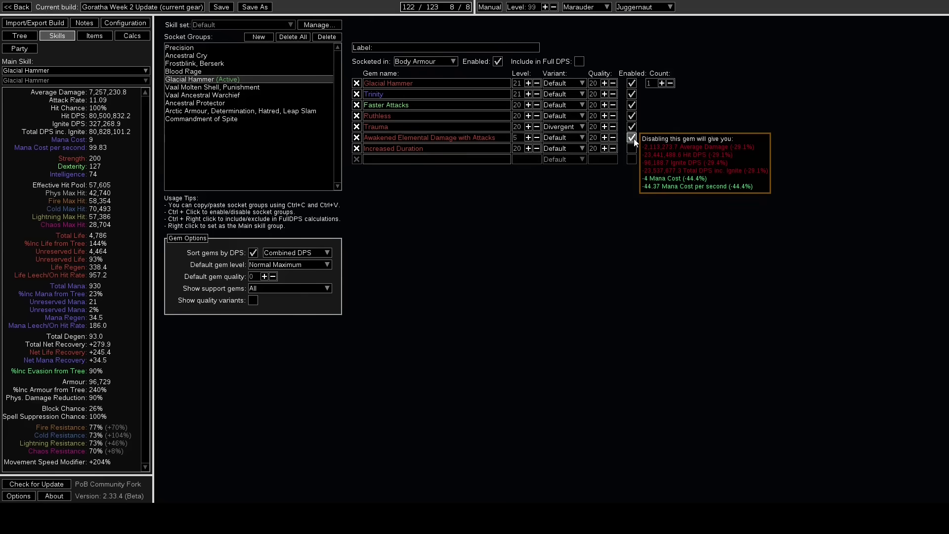
left_click(632, 138)
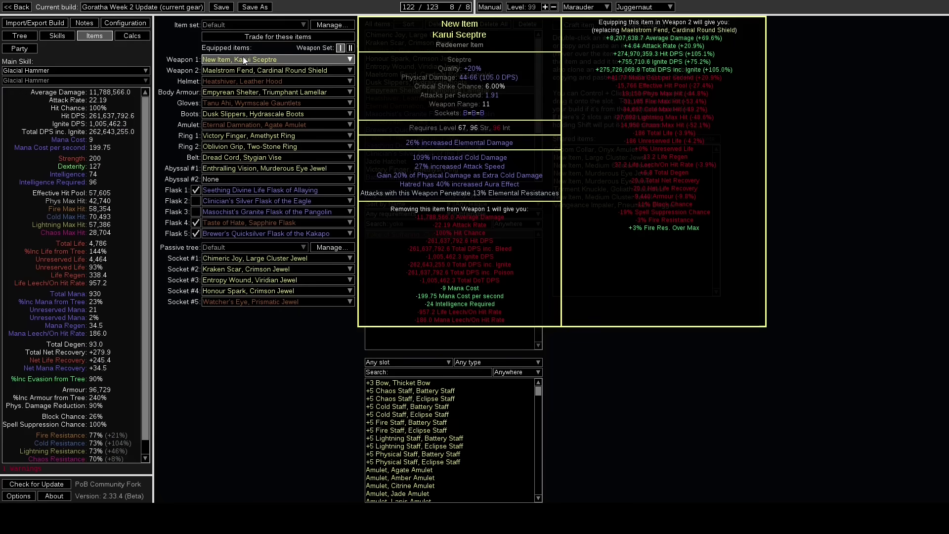
- Glance over the skill gems and build notes before returning to the items list
left_click(57, 34)
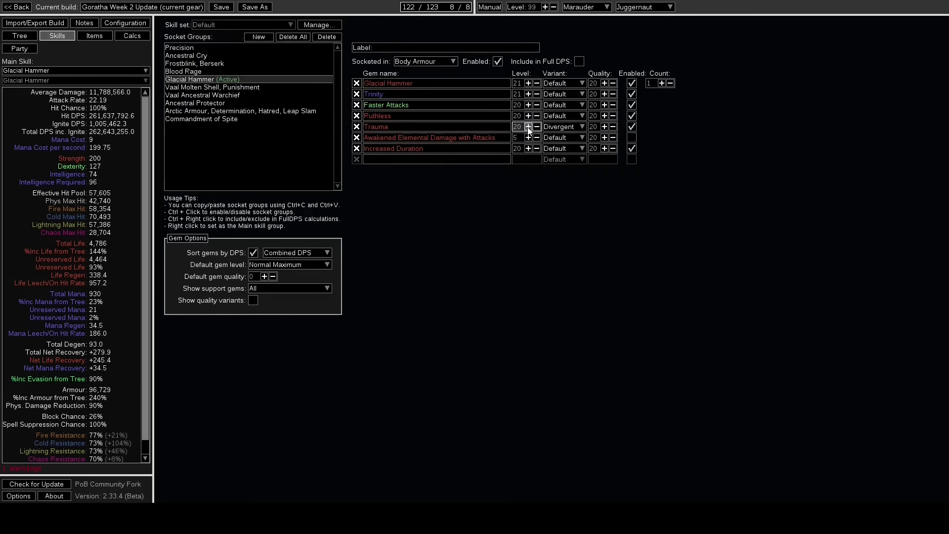
left_click(84, 23)
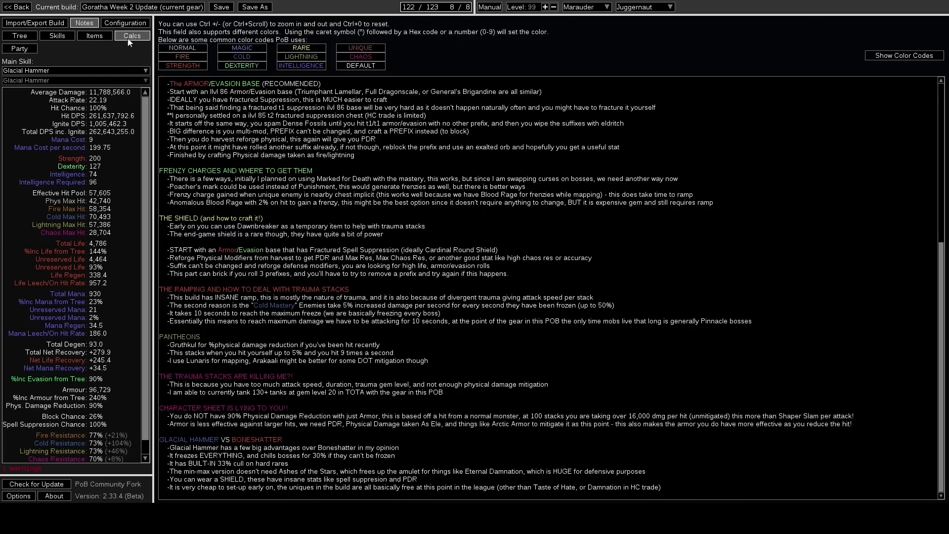
left_click(94, 37)
mouse_move(275, 60)
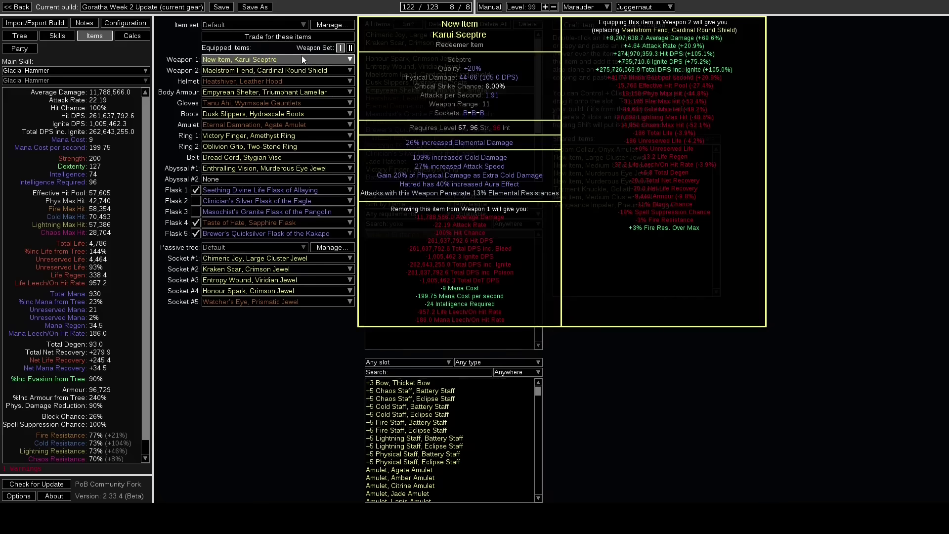
- Try Brightbeak, War Hammer as Weapon 1, then equip Frostbreath, Ornate Mace and view notes
left_click(302, 59)
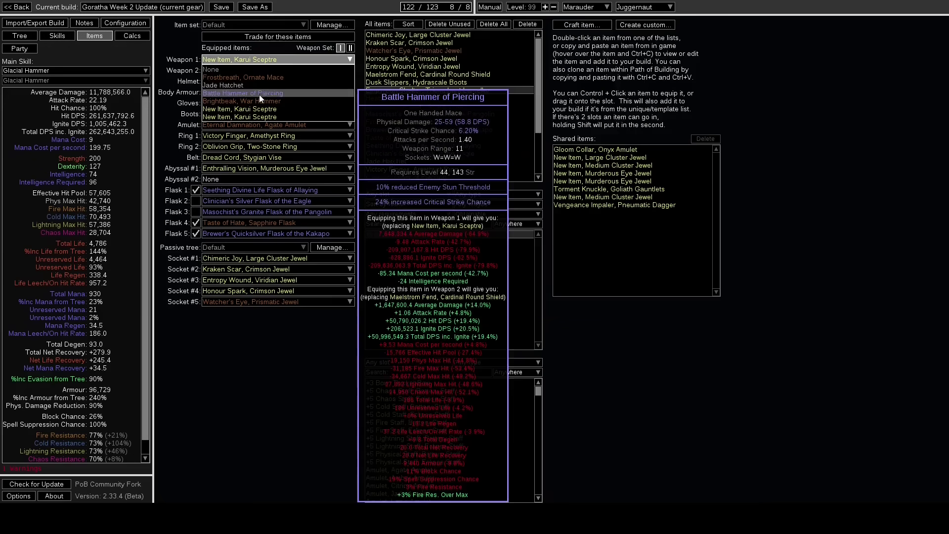
left_click(259, 99)
left_click(266, 59)
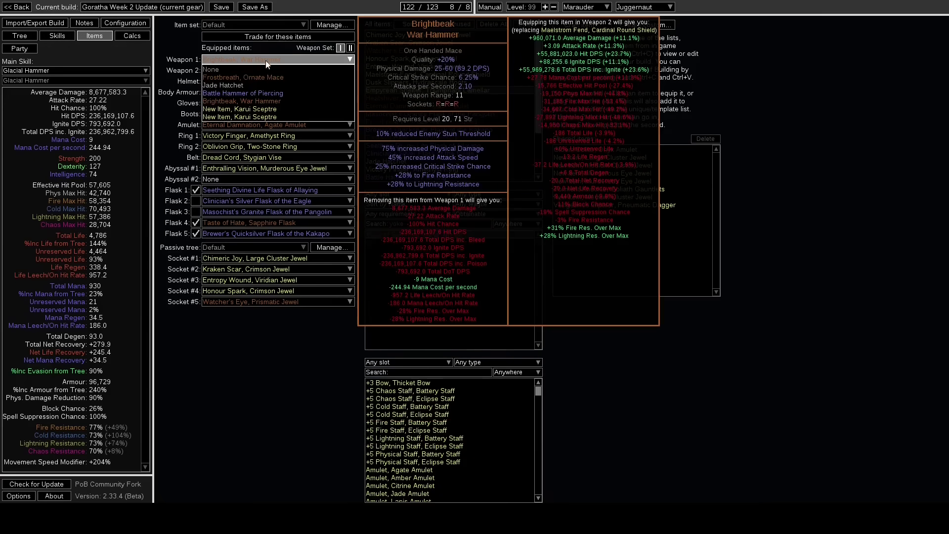
left_click(262, 79)
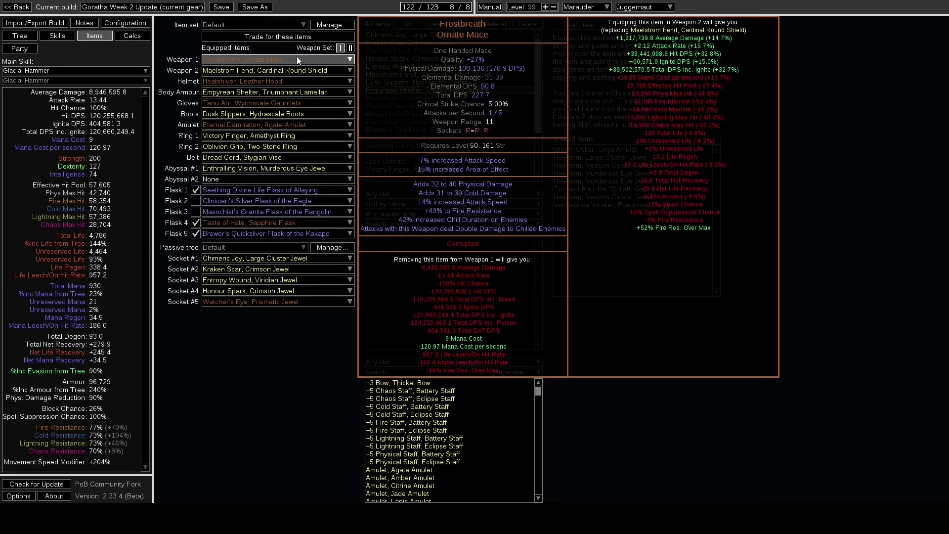
left_click(84, 23)
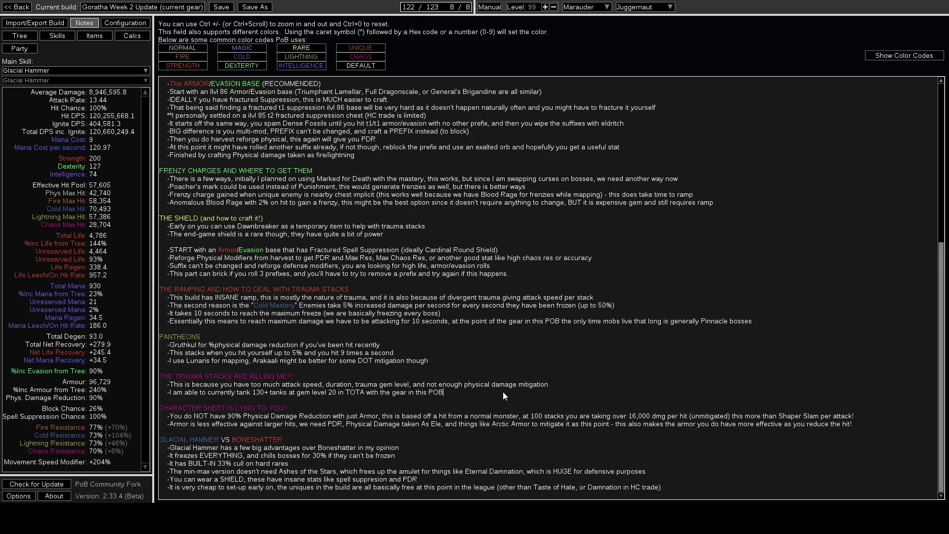
- Pan around the passive skill tree to look at other nodes
left_click(19, 36)
left_click_drag(623, 245, 621, 316)
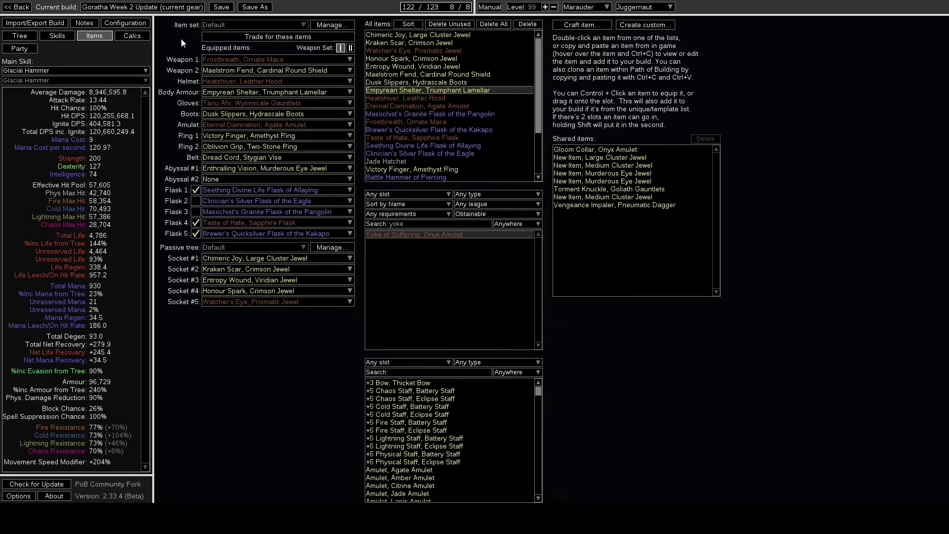
left_click(84, 22)
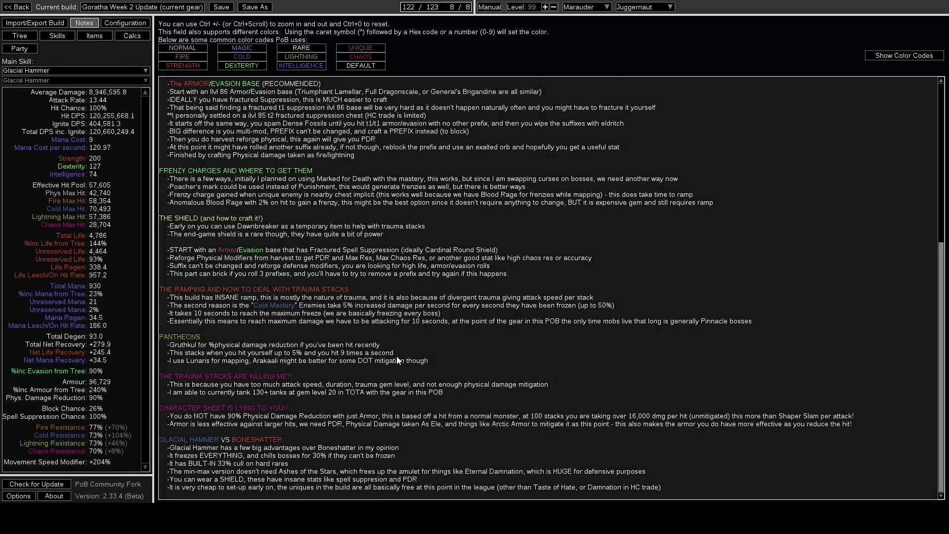
left_click_drag(659, 487, 271, 424)
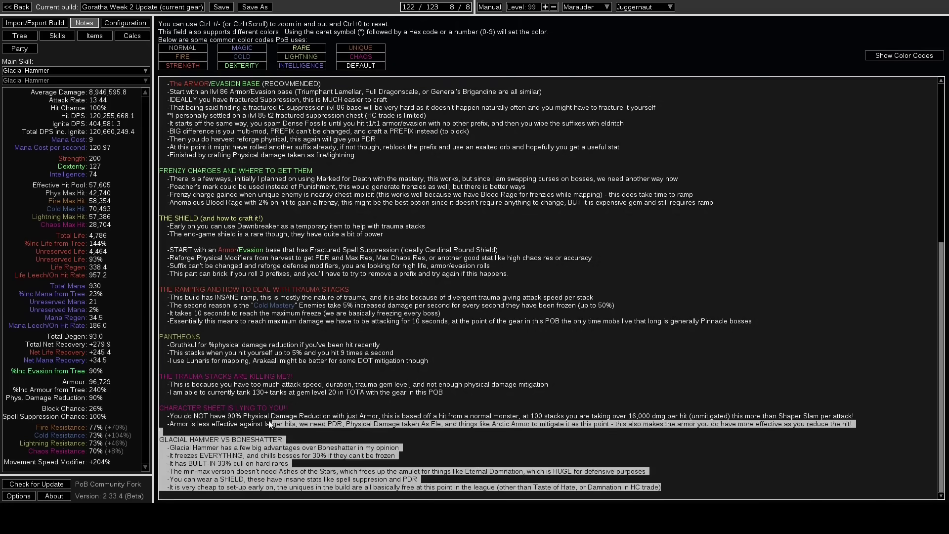
left_click(419, 478)
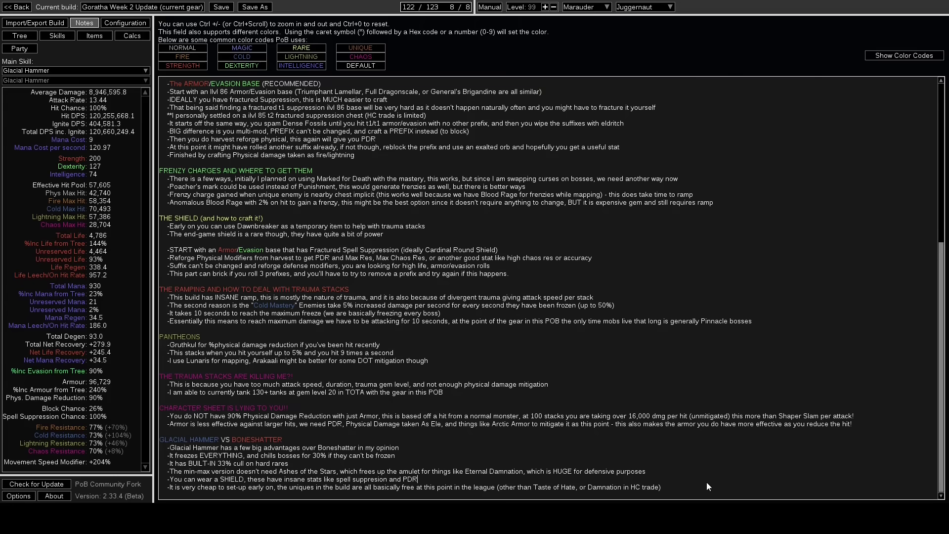
left_click(94, 36)
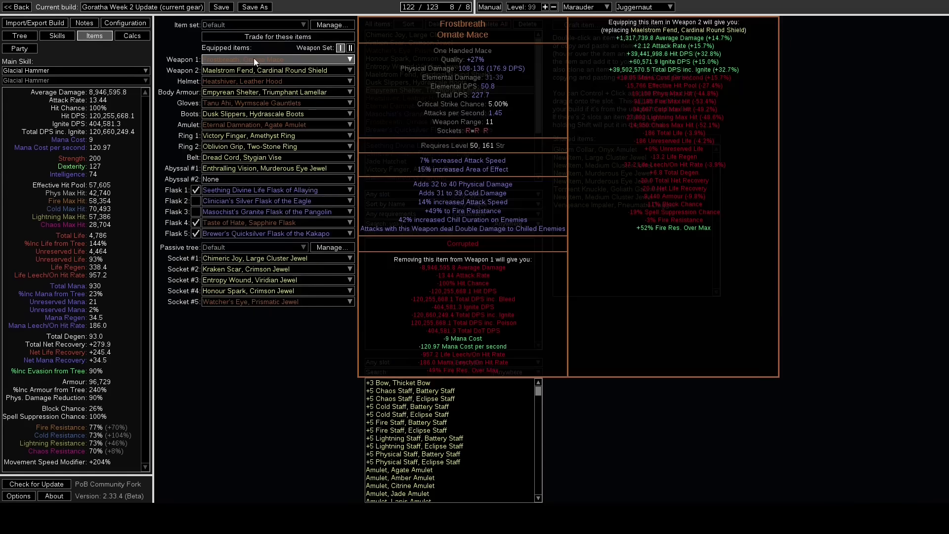